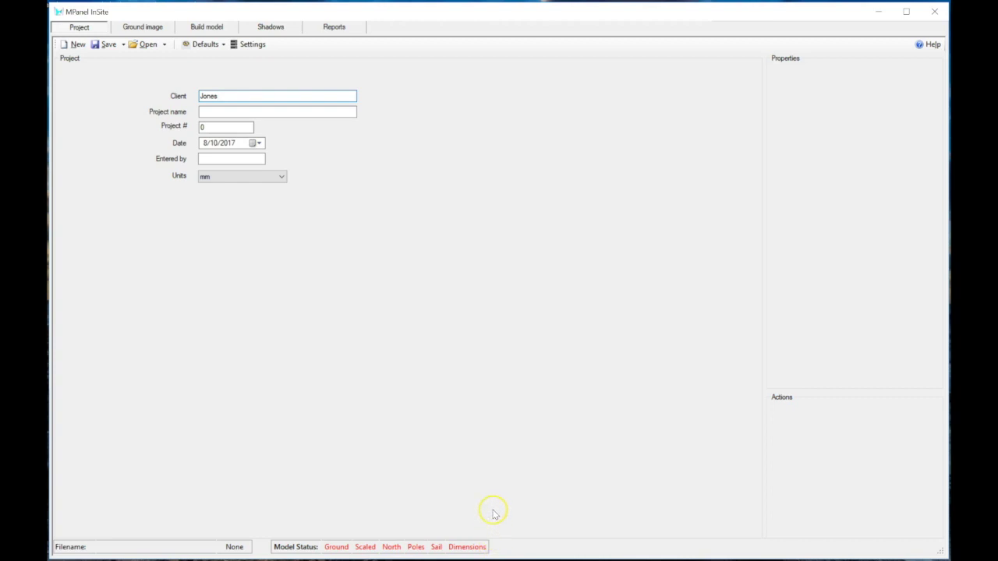
Add ground from the sail plan PDF and bring its cropping window fully into view
{"action": "left_click", "coordinate": [147, 29]}
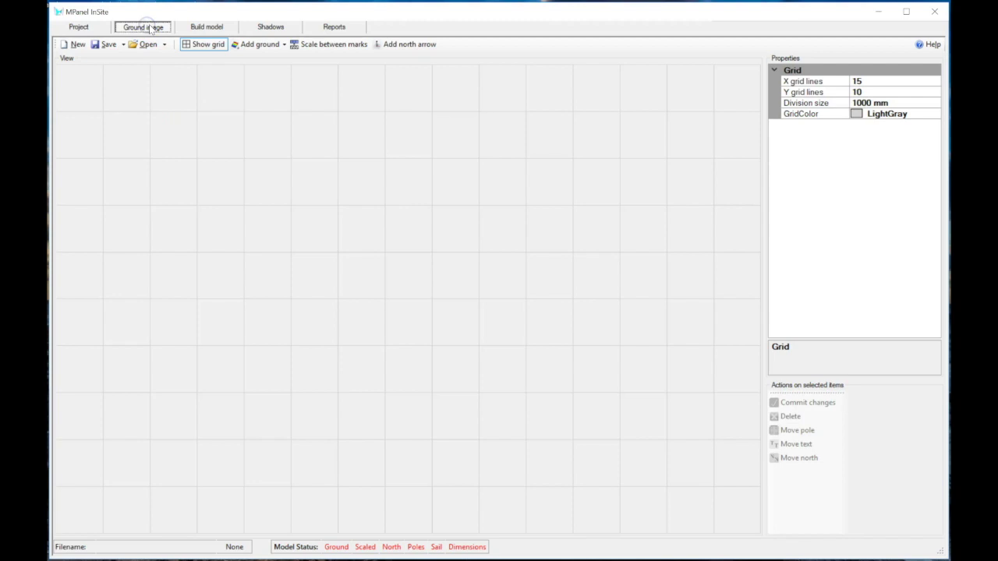
{"action": "left_click", "coordinate": [265, 45]}
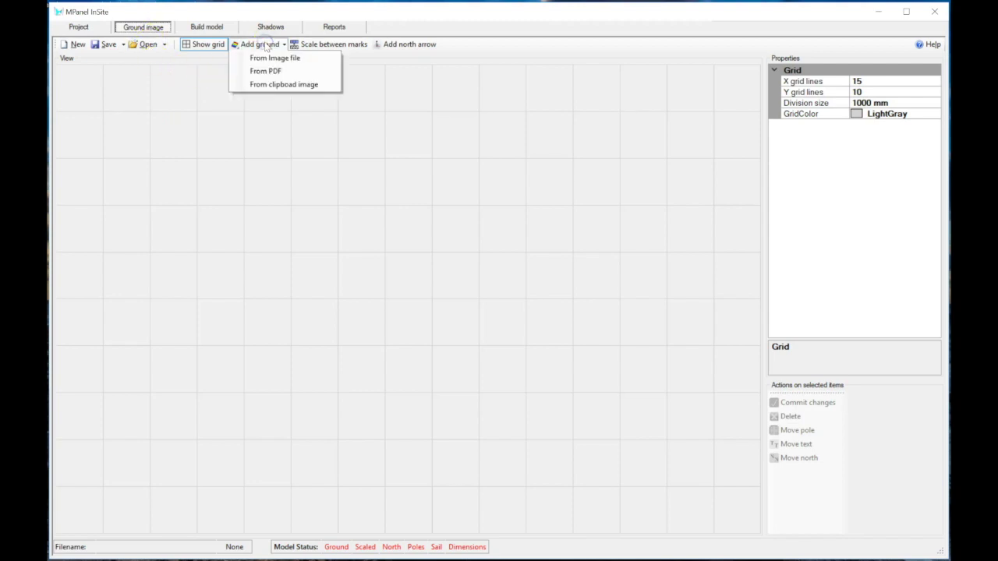
{"action": "left_click", "coordinate": [295, 71]}
{"action": "left_click", "coordinate": [222, 117]}
{"action": "left_click", "coordinate": [215, 106]}
{"action": "double_click", "coordinate": [214, 106]}
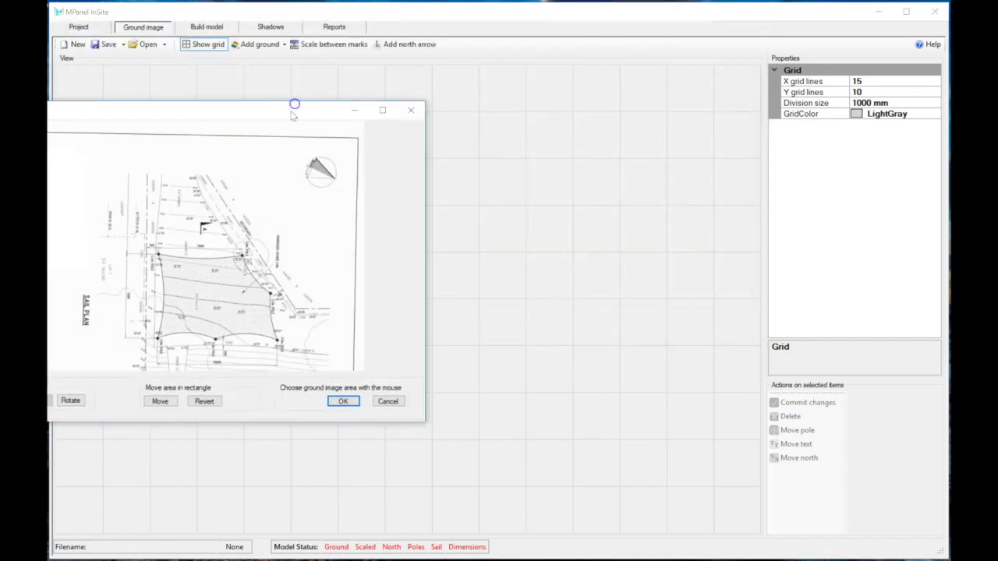
{"action": "left_click_drag", "start_coordinate": [288, 113], "coordinate": [464, 109]}
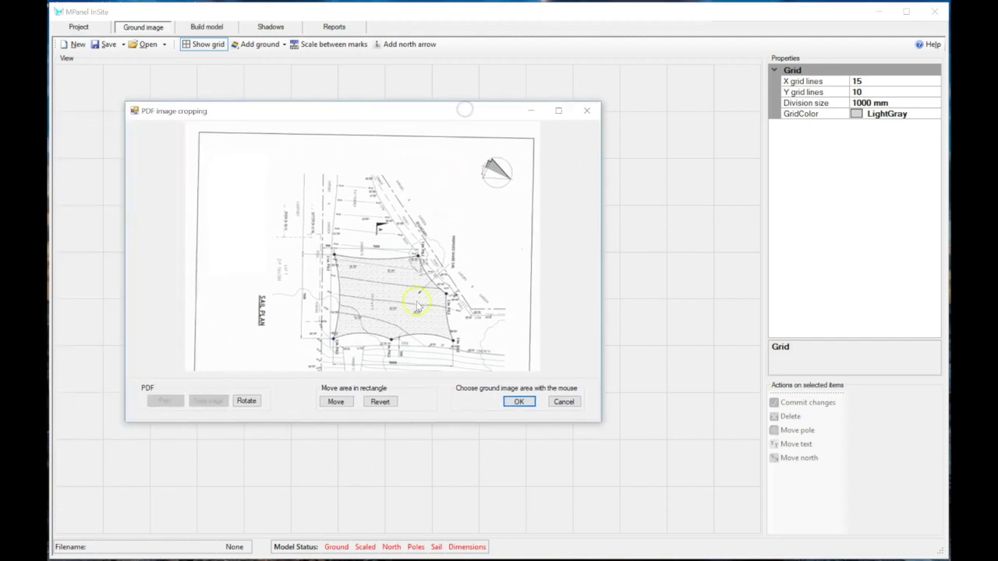
Rotate the PDF page three times so the sail plan title reads upright
{"action": "left_click", "coordinate": [248, 401]}
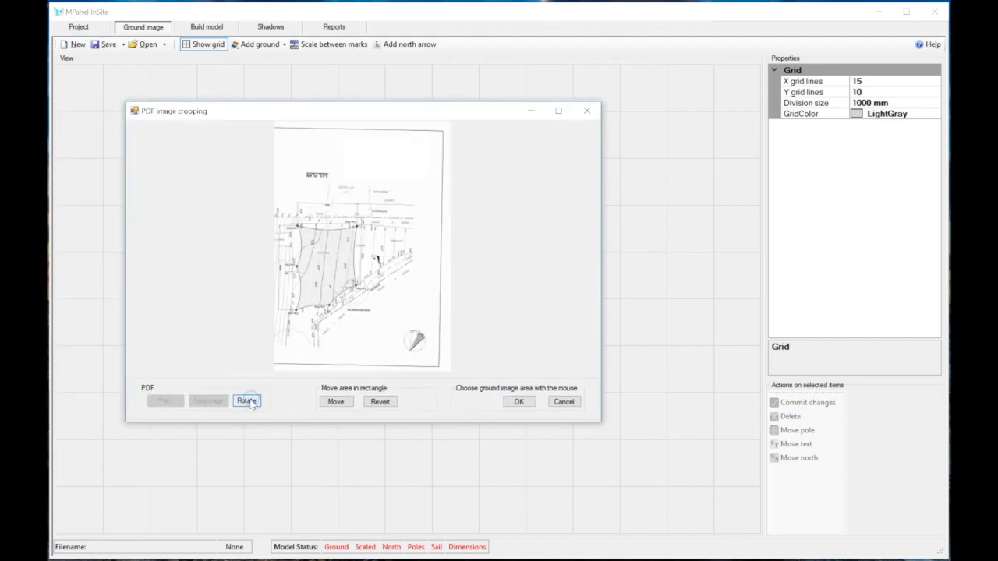
{"action": "left_click", "coordinate": [248, 402]}
{"action": "left_click", "coordinate": [247, 402]}
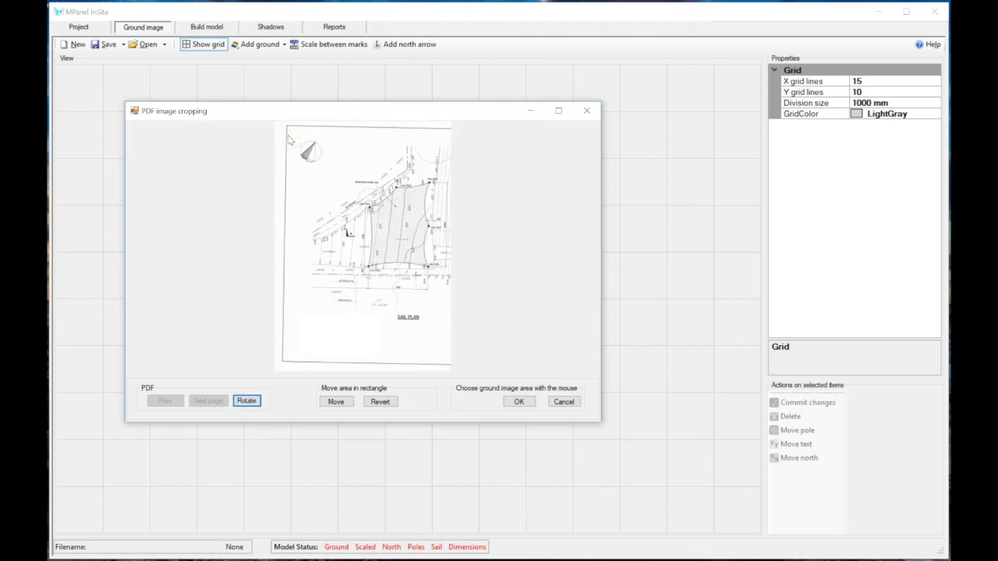
Move the plan's north symbol down beside the sail outline, and crop the ground image to the area containing both
{"action": "left_click_drag", "start_coordinate": [298, 139], "coordinate": [324, 165]}
{"action": "left_click", "coordinate": [335, 402]}
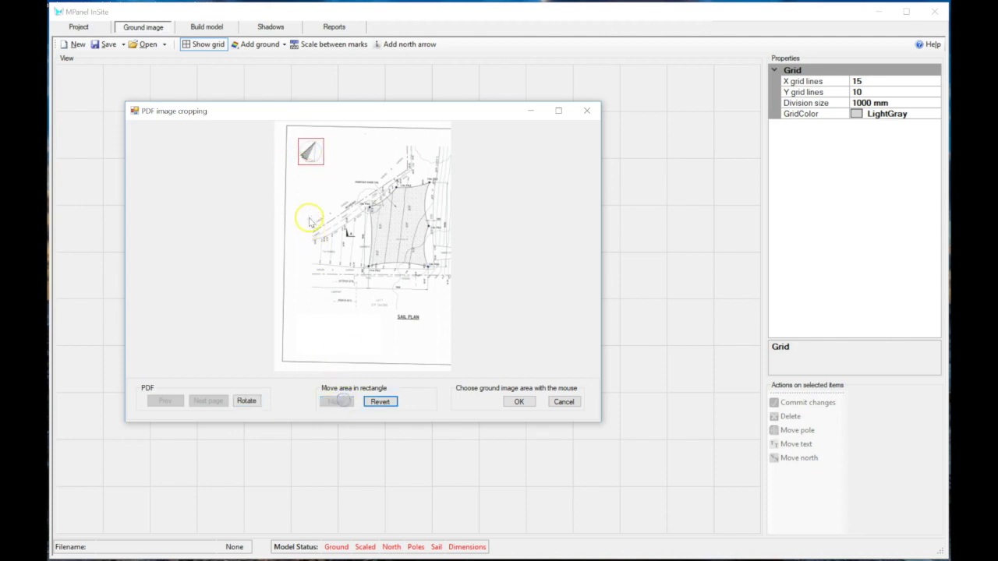
{"action": "left_click_drag", "start_coordinate": [309, 152], "coordinate": [333, 227]}
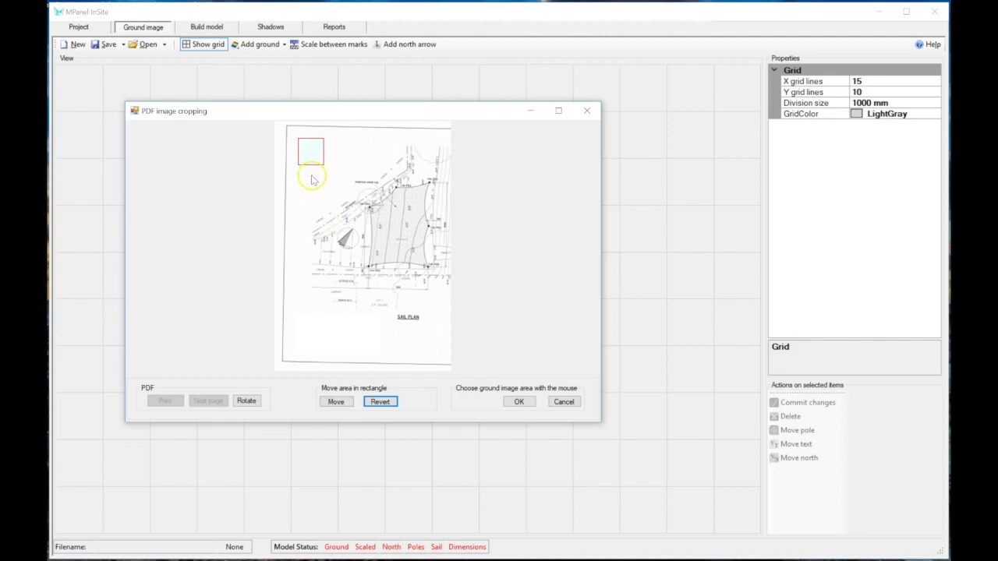
{"action": "left_click_drag", "start_coordinate": [316, 169], "coordinate": [451, 280]}
{"action": "left_click", "coordinate": [518, 401]}
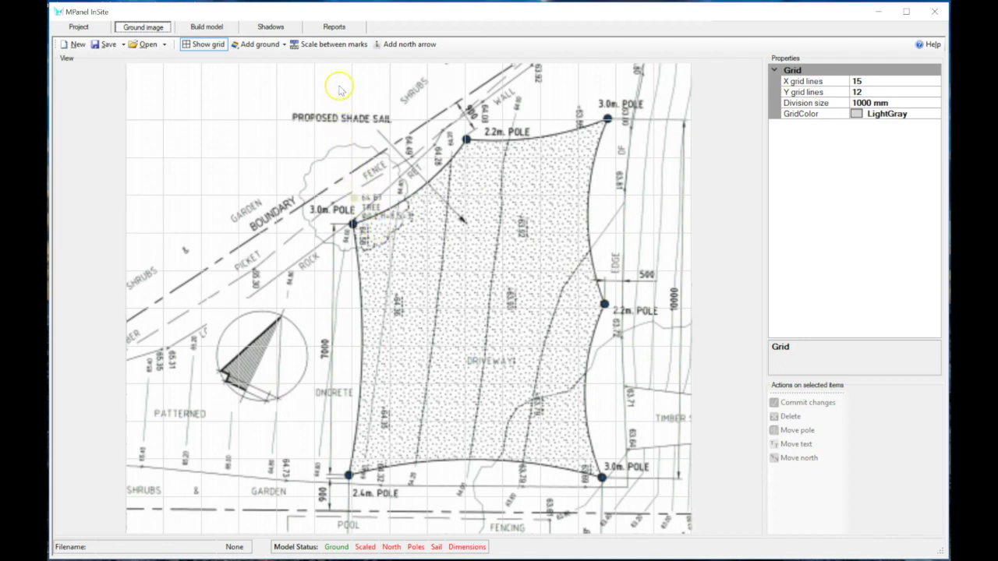
Scale the ground image by setting the distance between the 2.4 m pole and the 3.0 m pole beside the tree to 7000 mm
{"action": "left_click", "coordinate": [334, 45]}
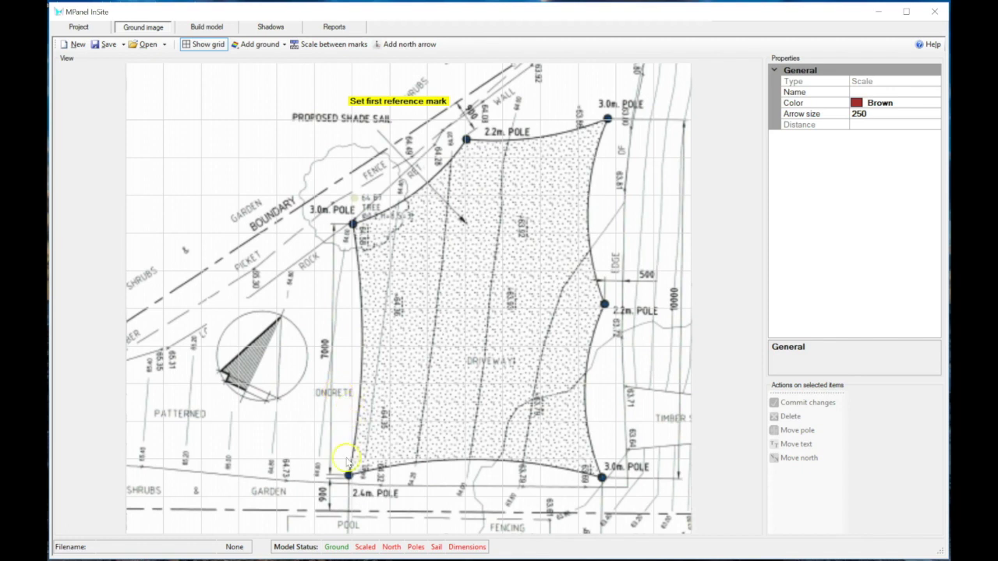
{"action": "left_click", "coordinate": [348, 474]}
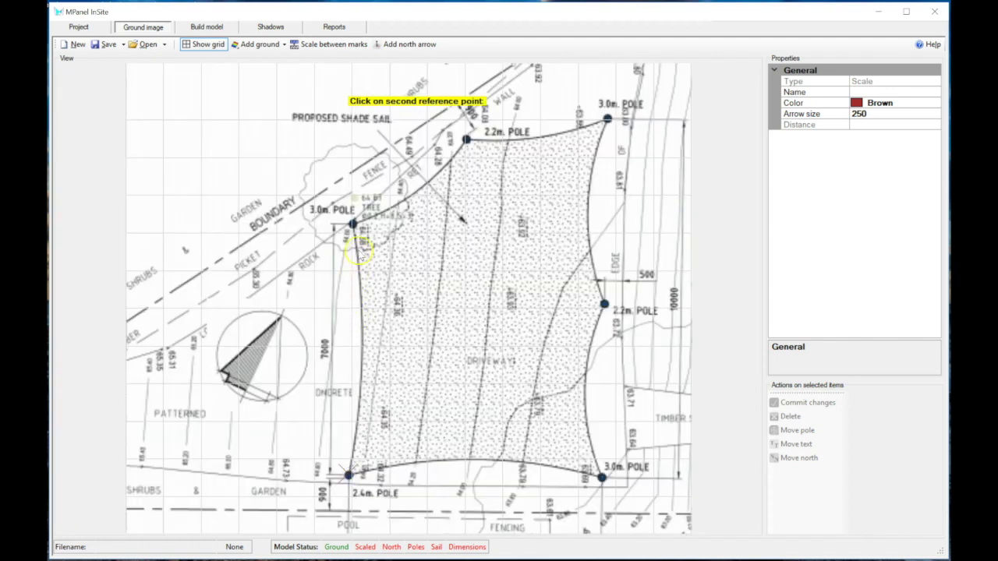
{"action": "left_click", "coordinate": [352, 225]}
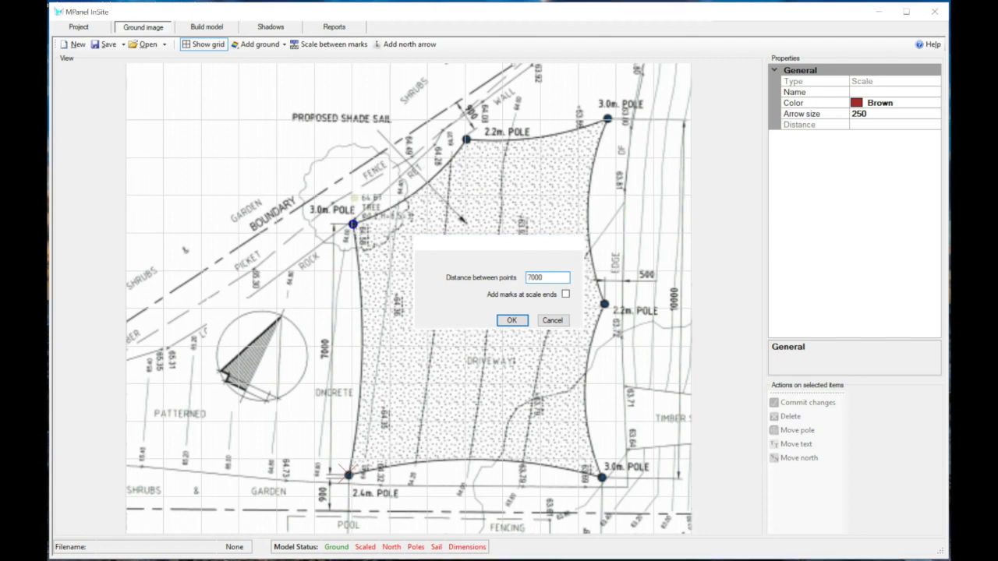
{"action": "key", "text": "Return"}
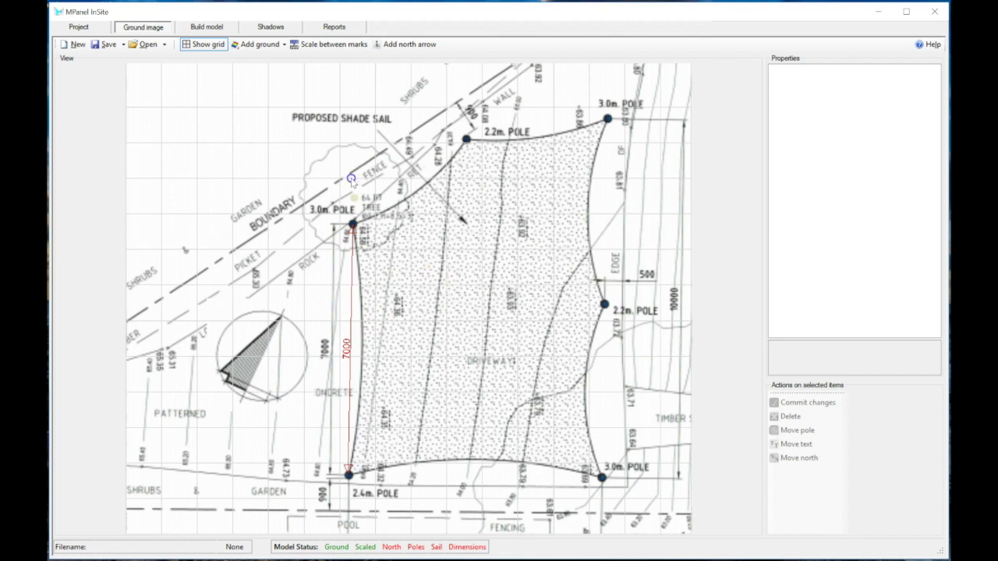
Add a north arrow over the plan's north symbol and set its angle to 25
{"action": "left_click", "coordinate": [406, 45]}
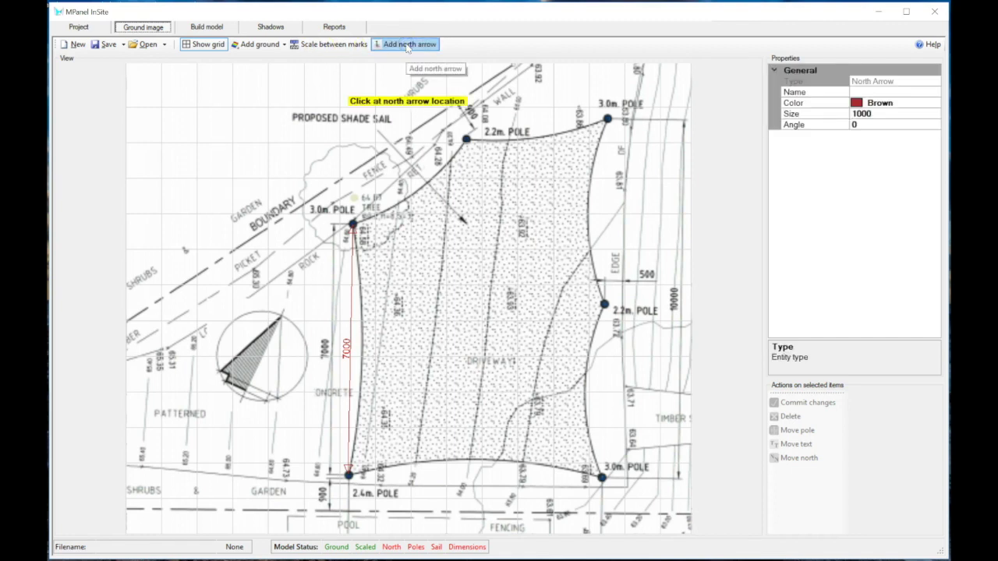
{"action": "left_click", "coordinate": [245, 390]}
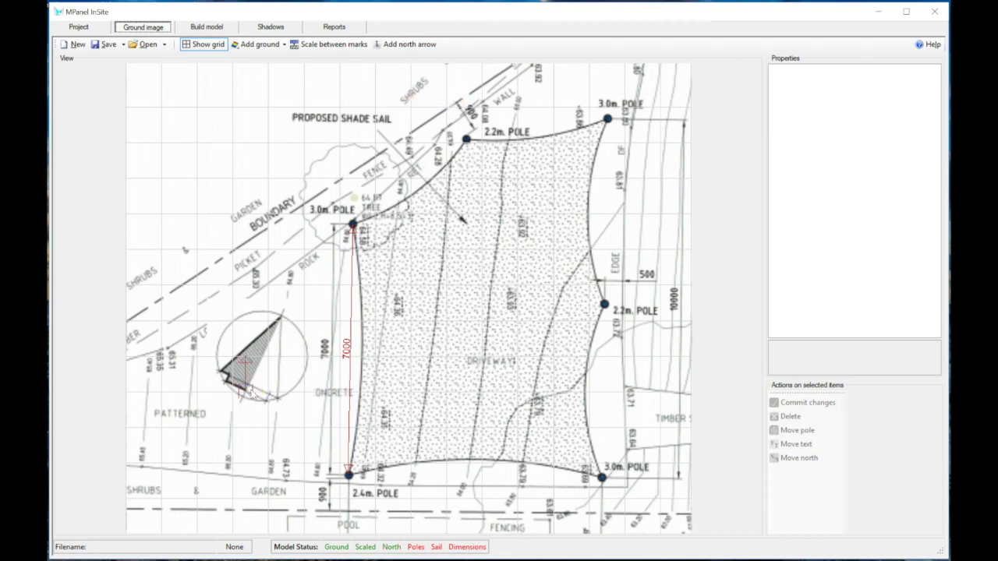
{"action": "left_click", "coordinate": [251, 392]}
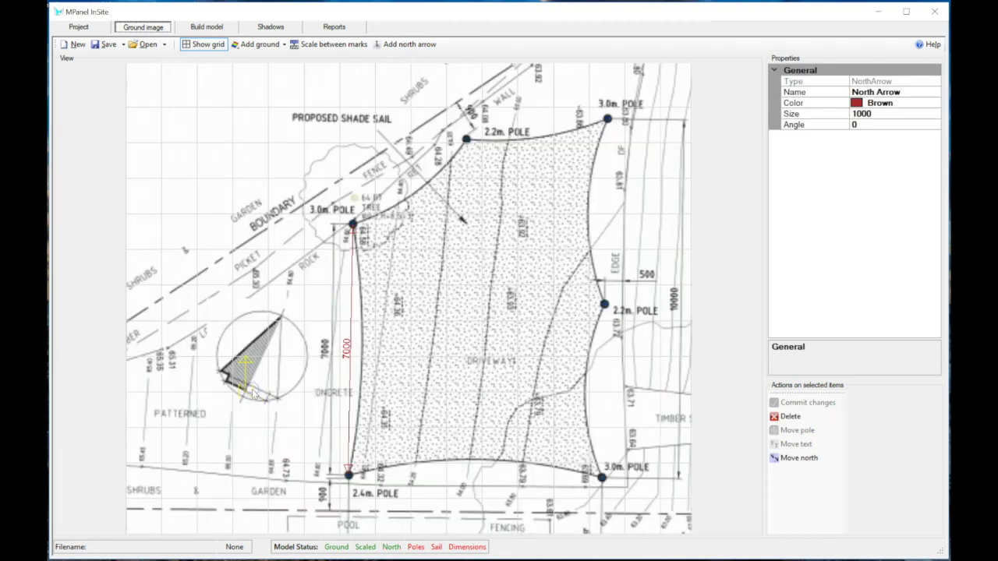
{"action": "left_click", "coordinate": [843, 124]}
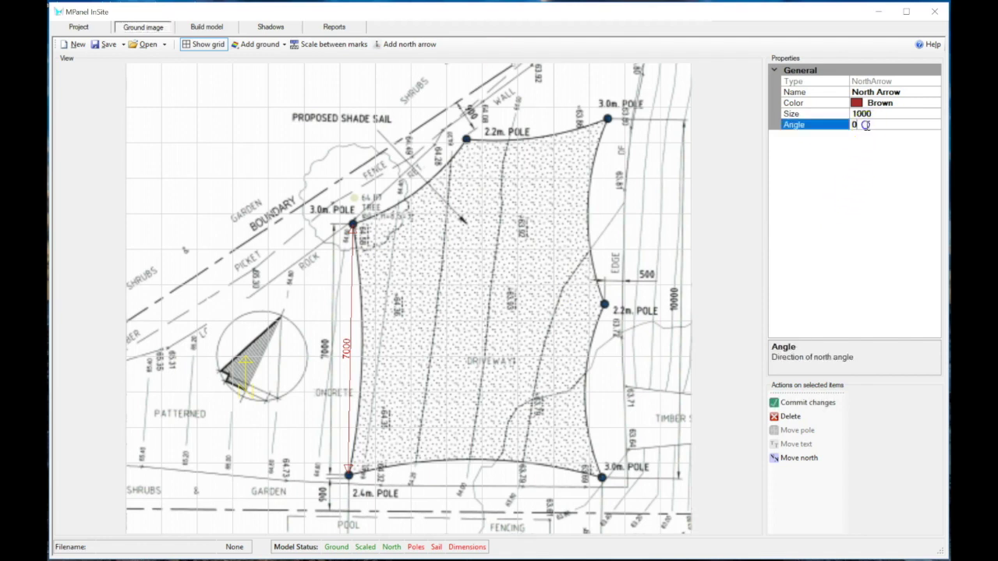
{"action": "left_click", "coordinate": [855, 360]}
{"action": "left_click", "coordinate": [811, 402]}
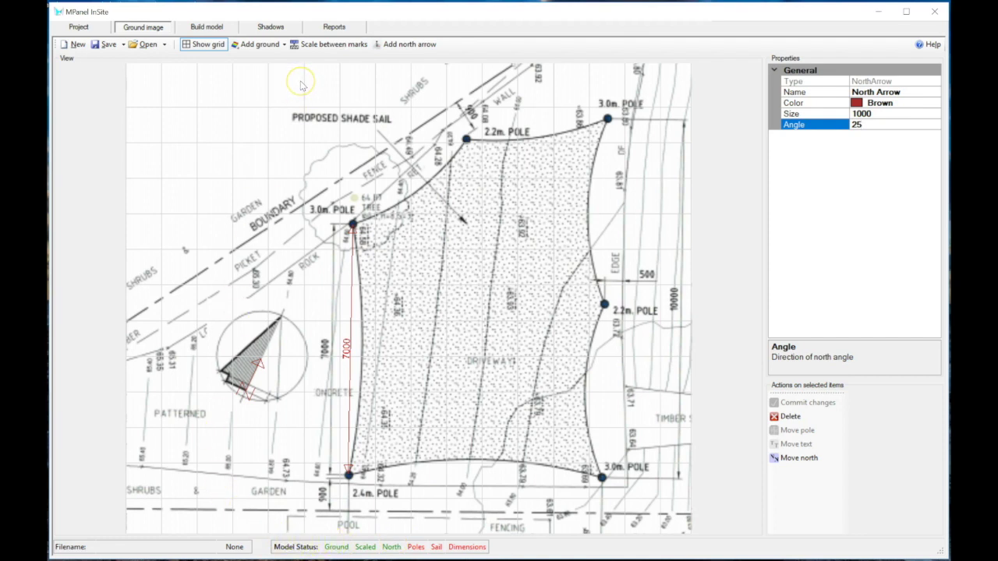
Start building the model by placing two reference marks on the driveway edge, where the two timber lines meet it
{"action": "left_click", "coordinate": [205, 29]}
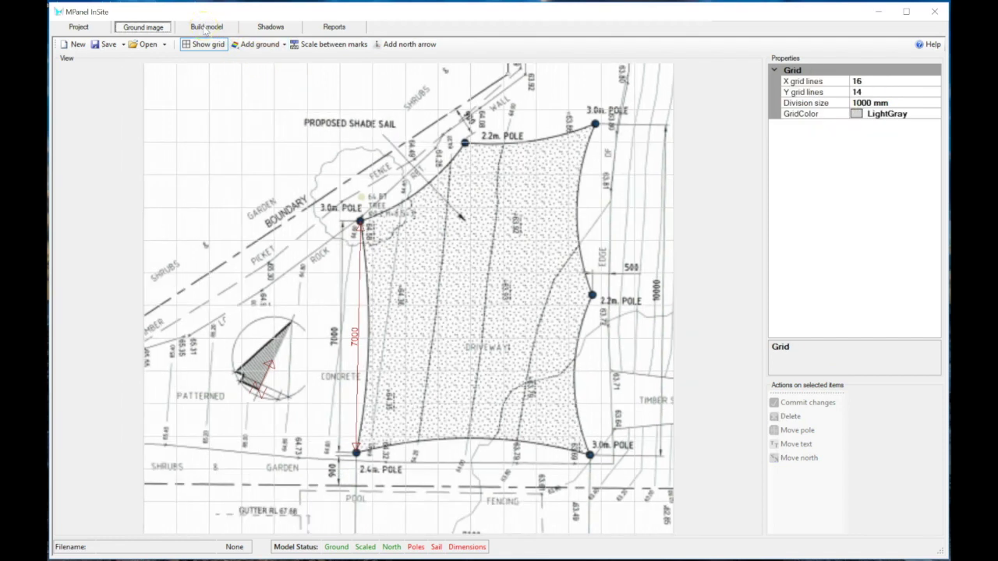
{"action": "left_click", "coordinate": [205, 28]}
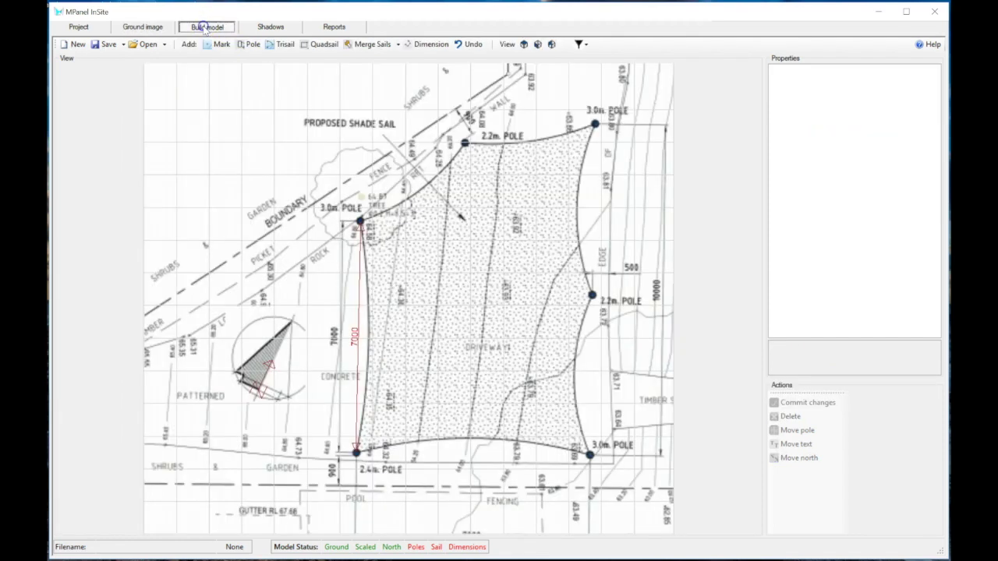
{"action": "left_click", "coordinate": [579, 44]}
{"action": "left_click", "coordinate": [580, 97]}
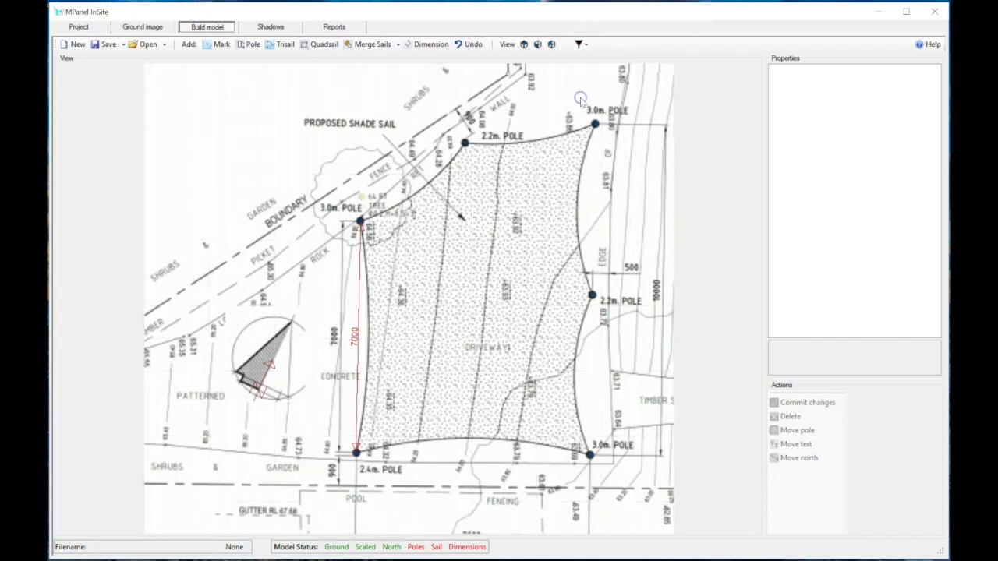
{"action": "left_click", "coordinate": [221, 45]}
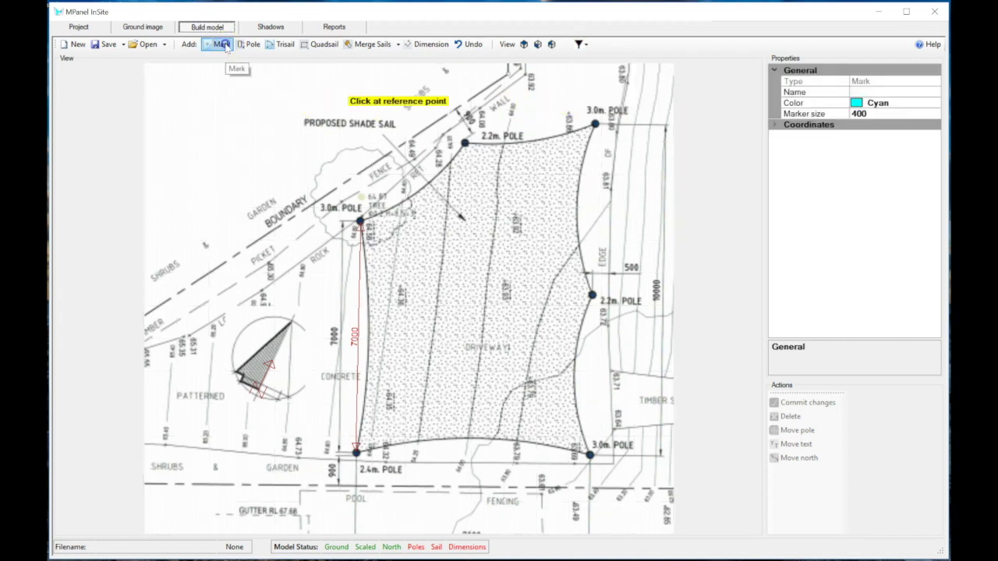
{"action": "left_click", "coordinate": [612, 371]}
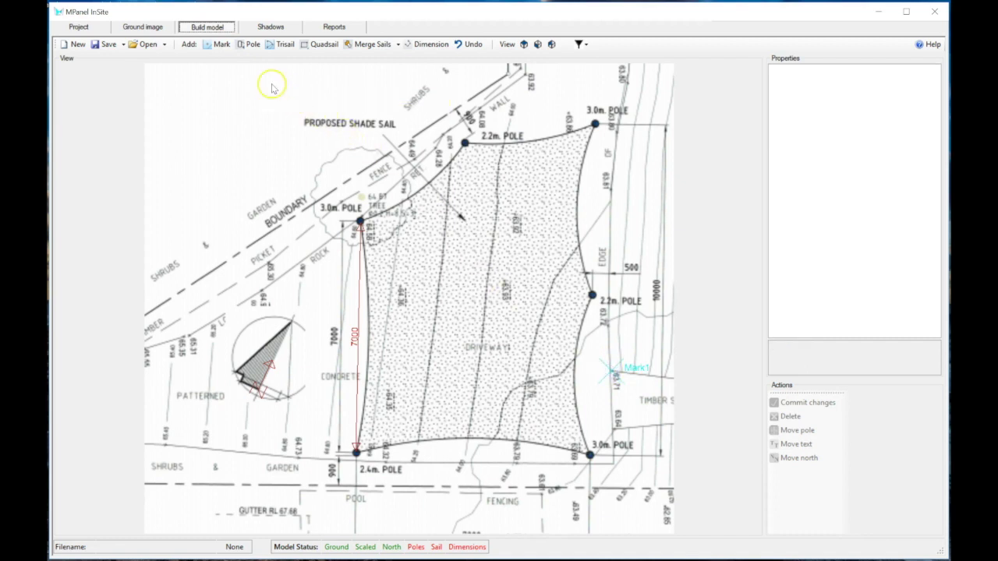
{"action": "left_click", "coordinate": [212, 44]}
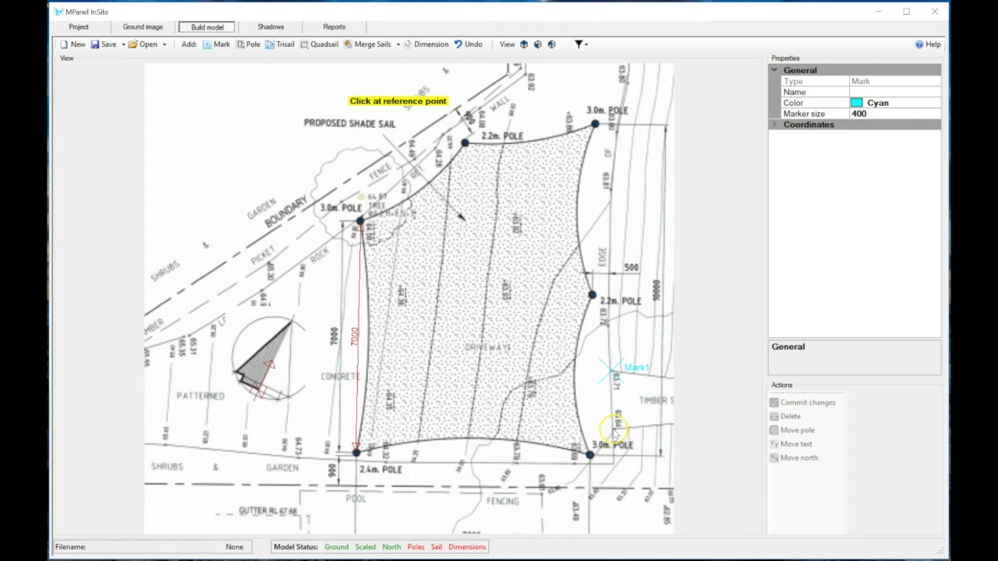
{"action": "left_click", "coordinate": [613, 428]}
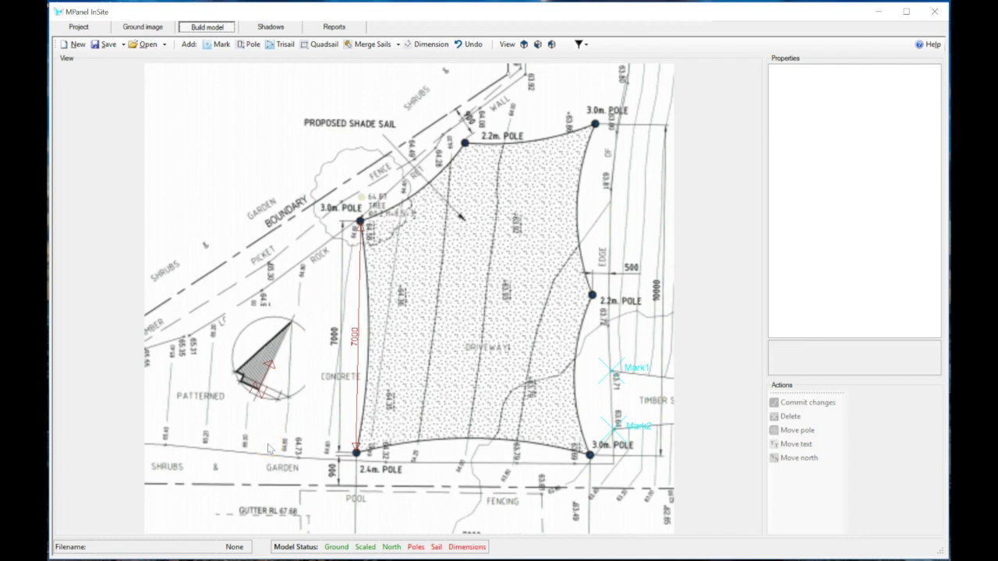
Add poles with a height of 2100 at the 2.2 m pole near the wall, the 2.4 m pole and the 2.2 m pole at the driveway edge
{"action": "left_click", "coordinate": [251, 45]}
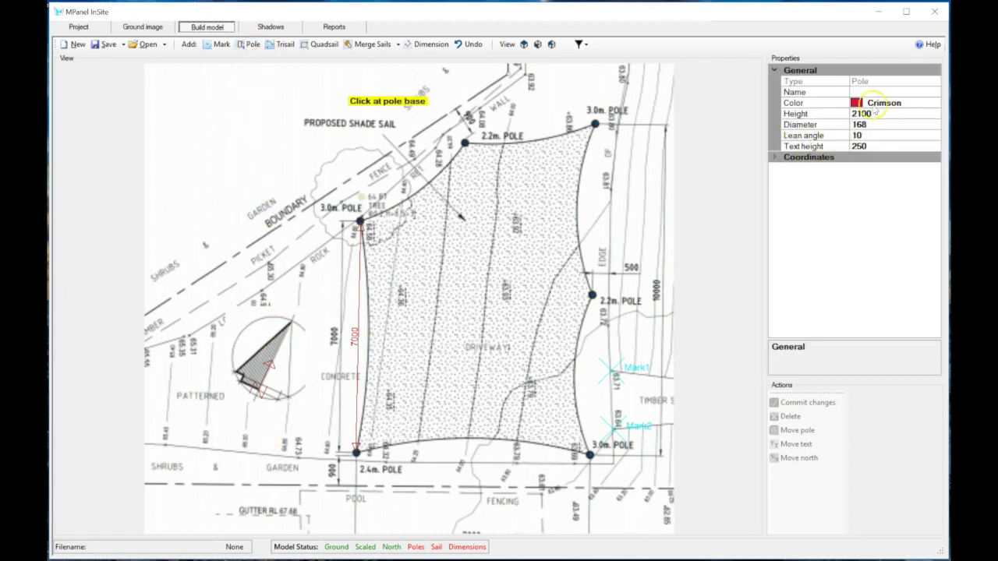
{"action": "left_click", "coordinate": [465, 143]}
{"action": "left_click", "coordinate": [251, 45]}
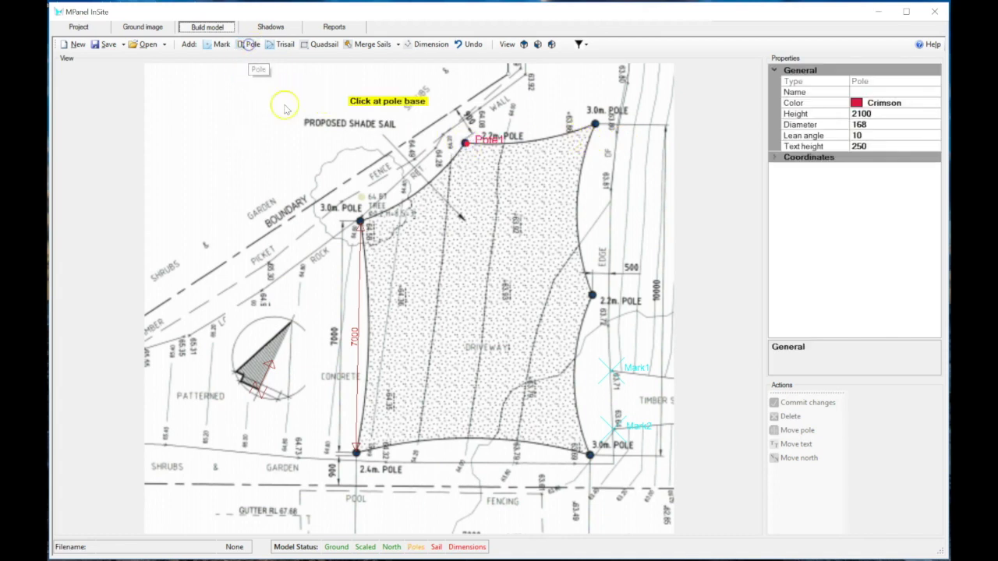
{"action": "left_click", "coordinate": [356, 450]}
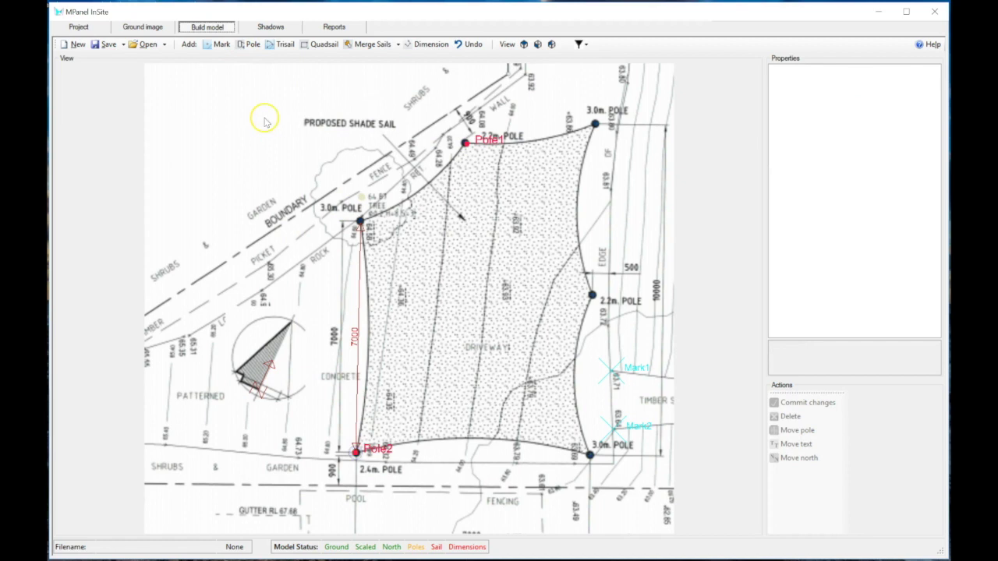
{"action": "left_click", "coordinate": [251, 44]}
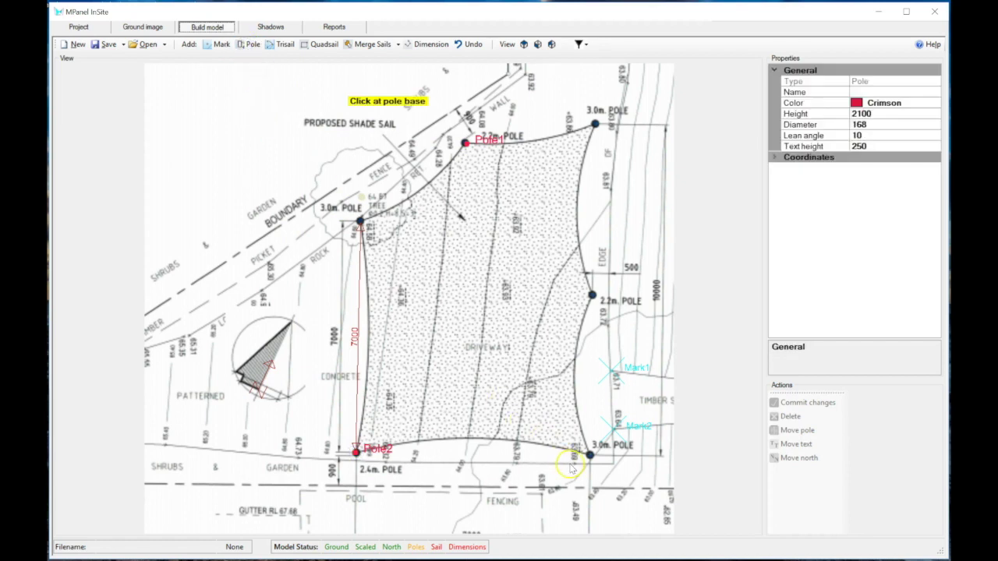
{"action": "left_click", "coordinate": [592, 295]}
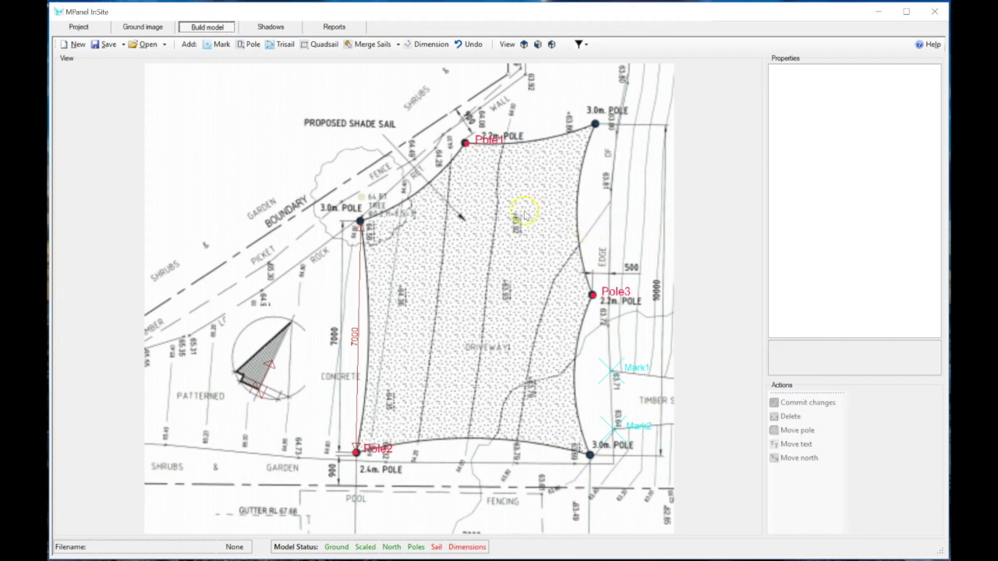
Add poles with a modified height at the two 3.0 m pole corners along the driveway edge
{"action": "left_click", "coordinate": [249, 45]}
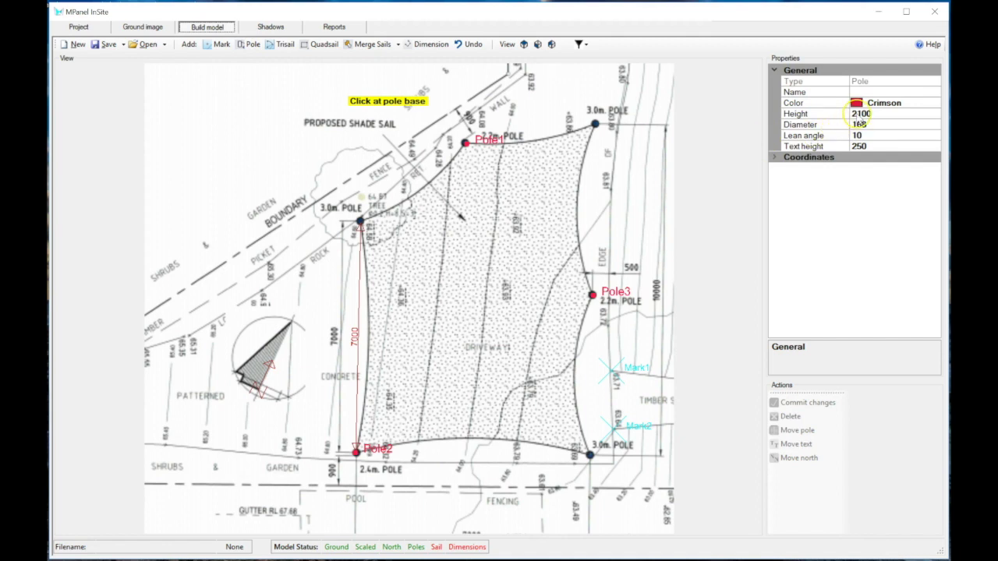
{"action": "left_click", "coordinate": [856, 115]}
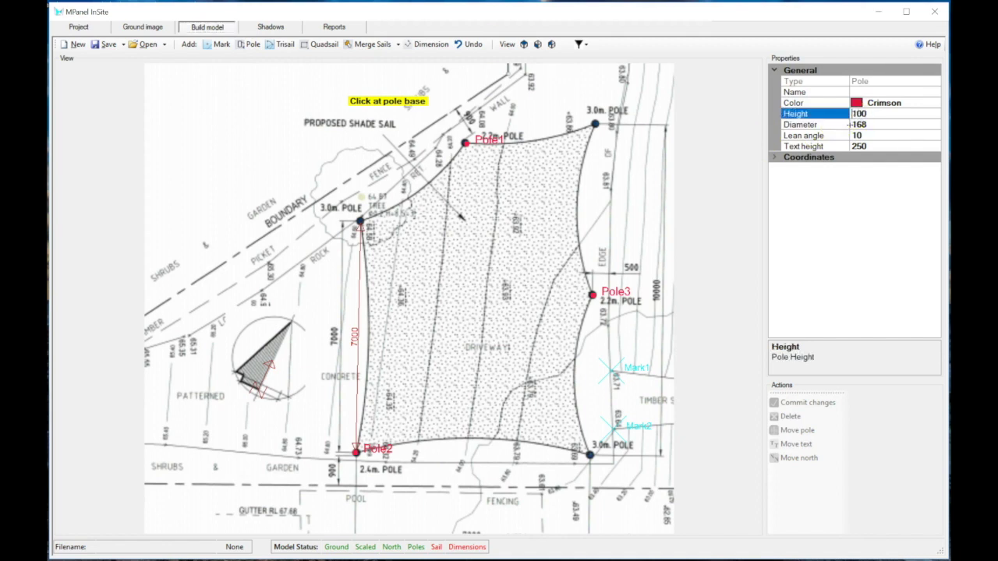
{"action": "left_click", "coordinate": [595, 124]}
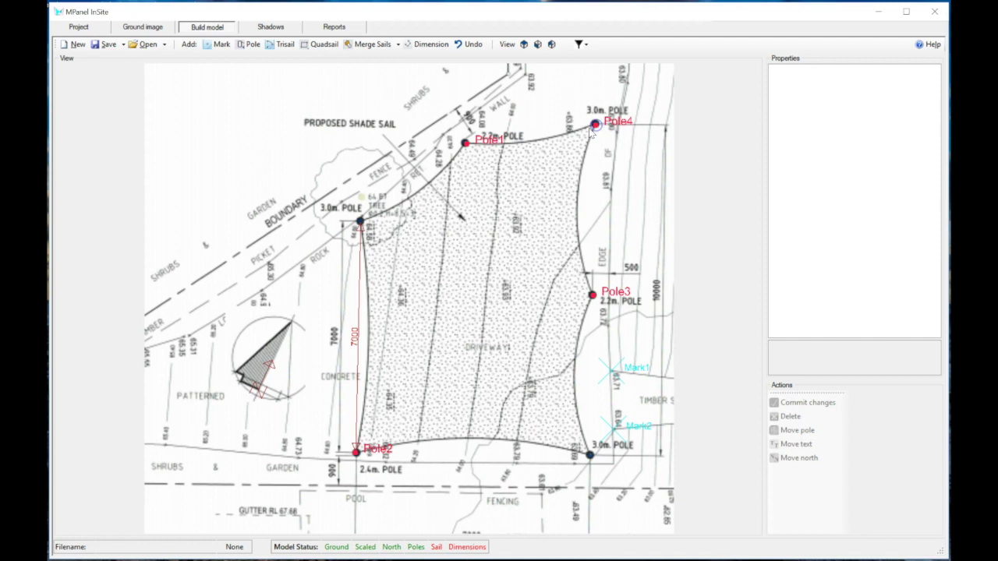
{"action": "left_click", "coordinate": [249, 45]}
{"action": "left_click", "coordinate": [855, 114]}
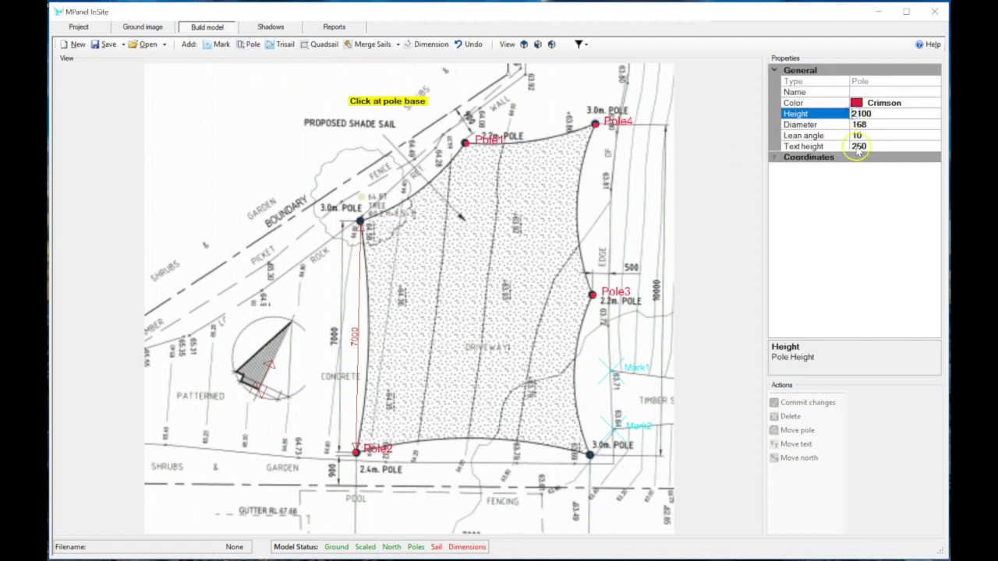
{"action": "left_click", "coordinate": [591, 453]}
Add the remaining pole at the 3.0 m pole corner beside the tree and finish pole placement
{"action": "left_click", "coordinate": [249, 45]}
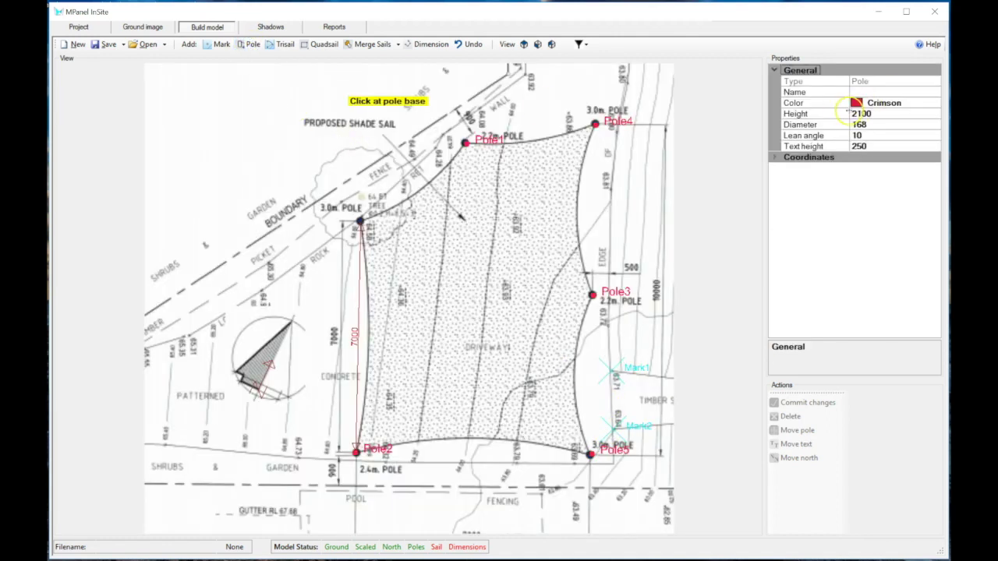
{"action": "left_click", "coordinate": [359, 220]}
{"action": "left_click", "coordinate": [273, 146]}
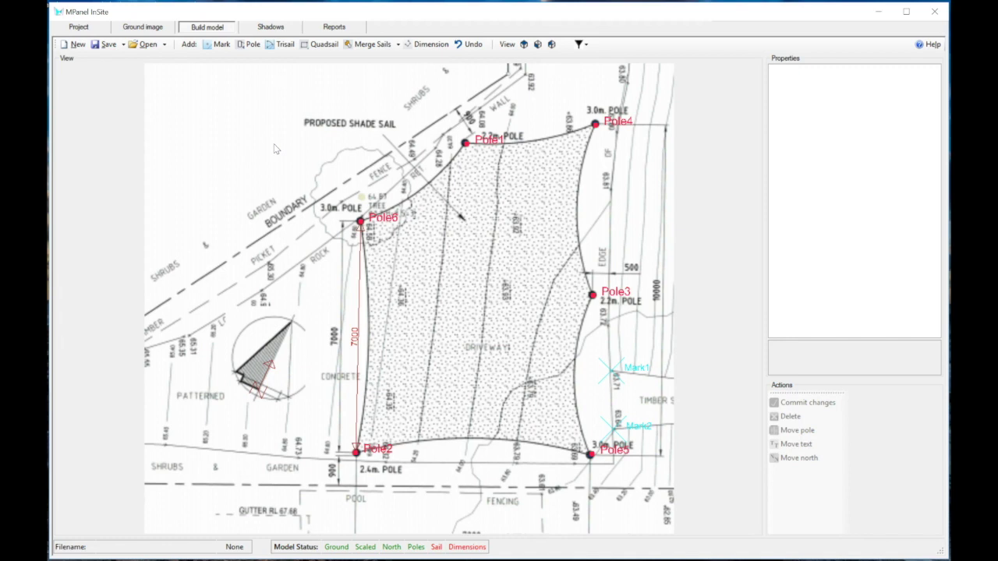
Add dimensions from the two reference marks to Pole3 and Pole5 along the driveway edge
{"action": "left_click", "coordinate": [438, 45]}
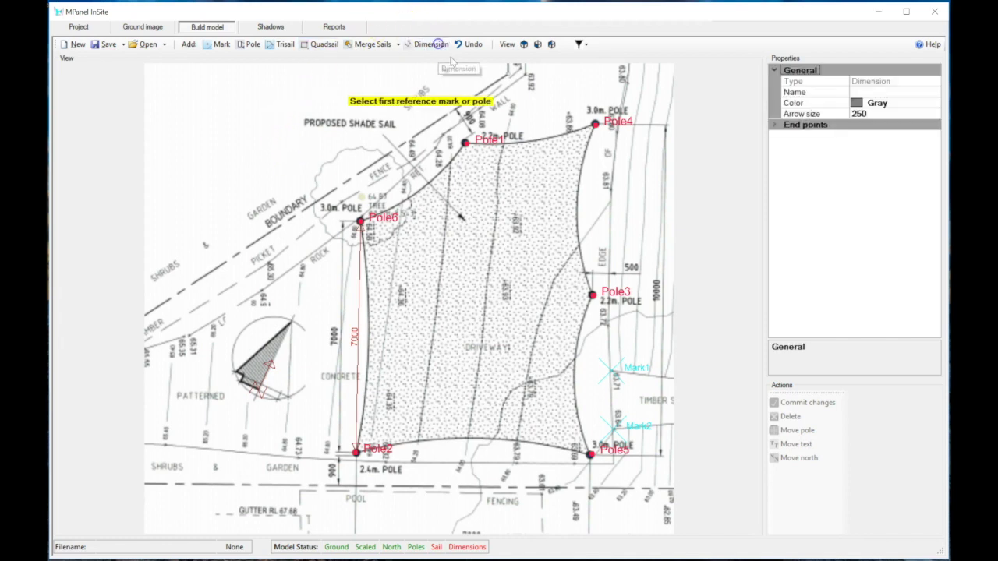
{"action": "left_click", "coordinate": [609, 368]}
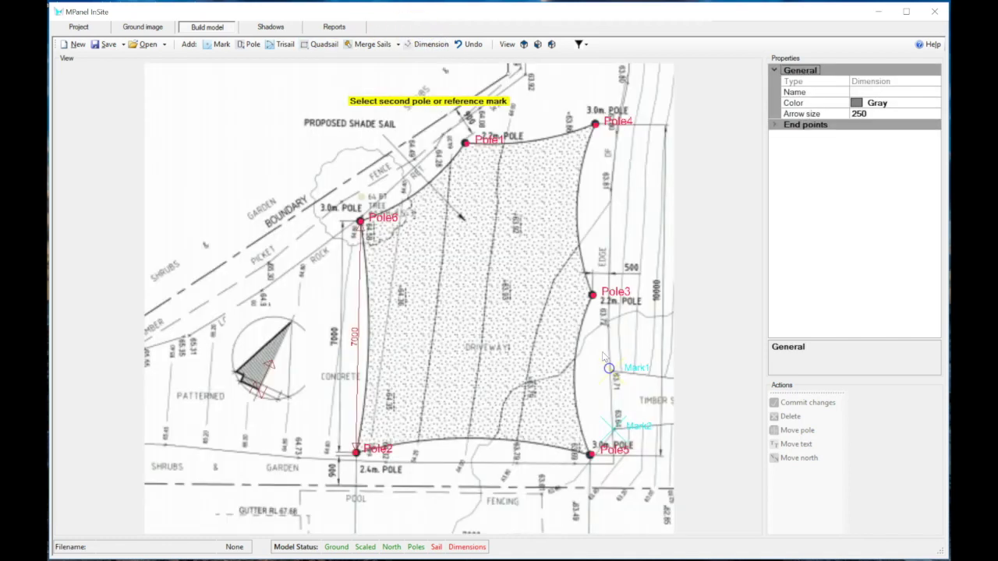
{"action": "left_click", "coordinate": [592, 296]}
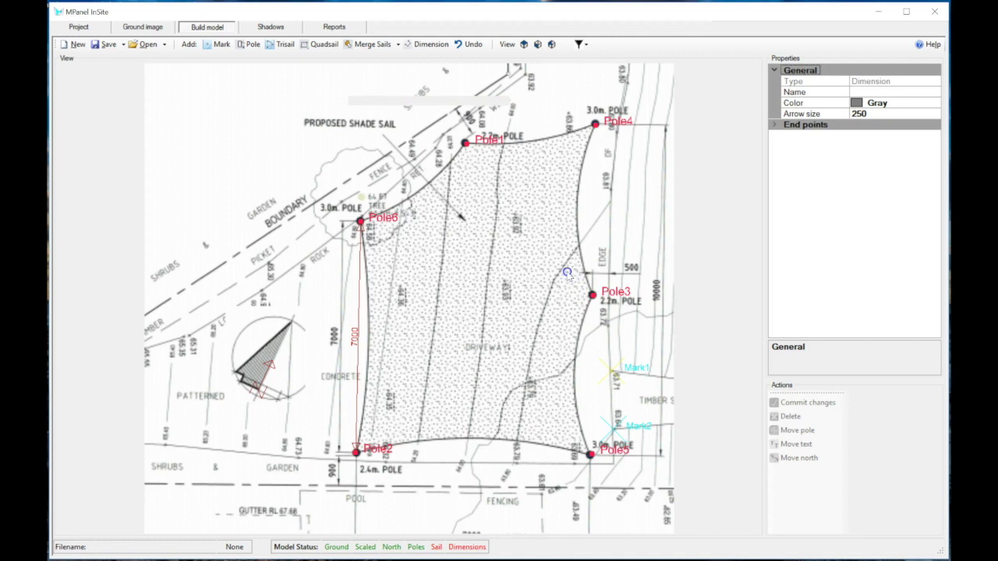
{"action": "left_click", "coordinate": [431, 44]}
{"action": "left_click", "coordinate": [616, 427]}
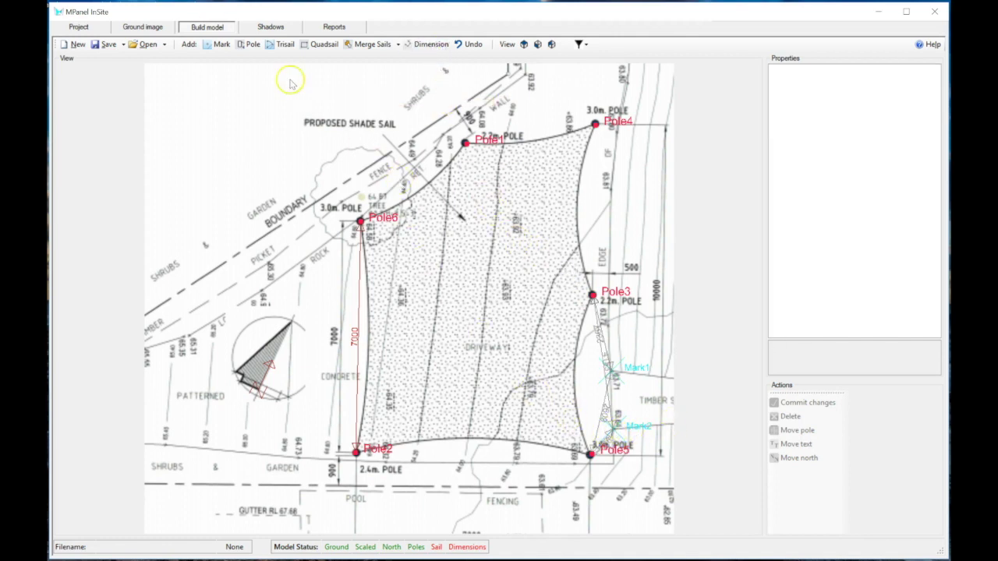
Create a four-corner Quadsail using Pole6, Pole1, Pole4 and Pole3 as corners A to D
{"action": "left_click", "coordinate": [323, 45]}
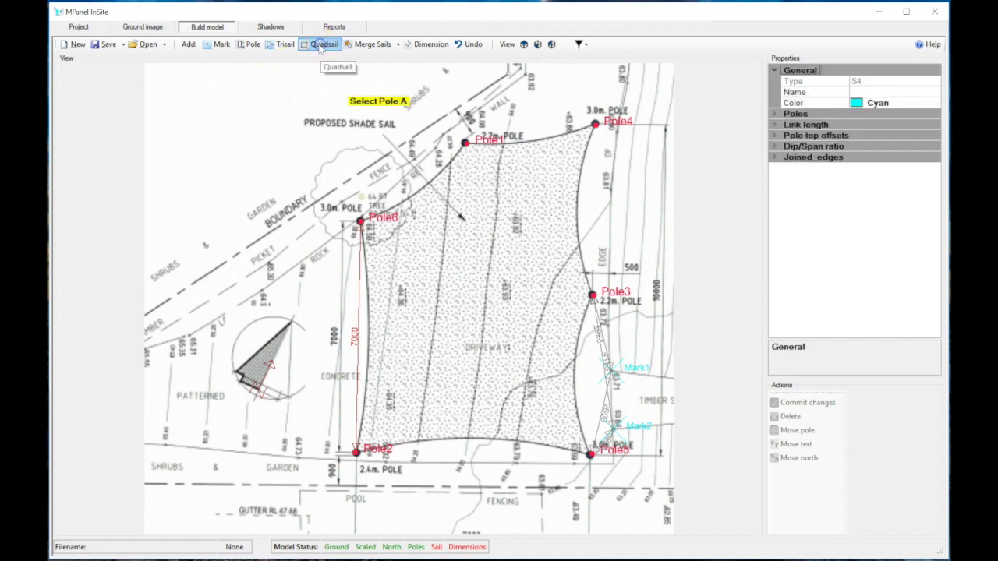
{"action": "left_click", "coordinate": [360, 223]}
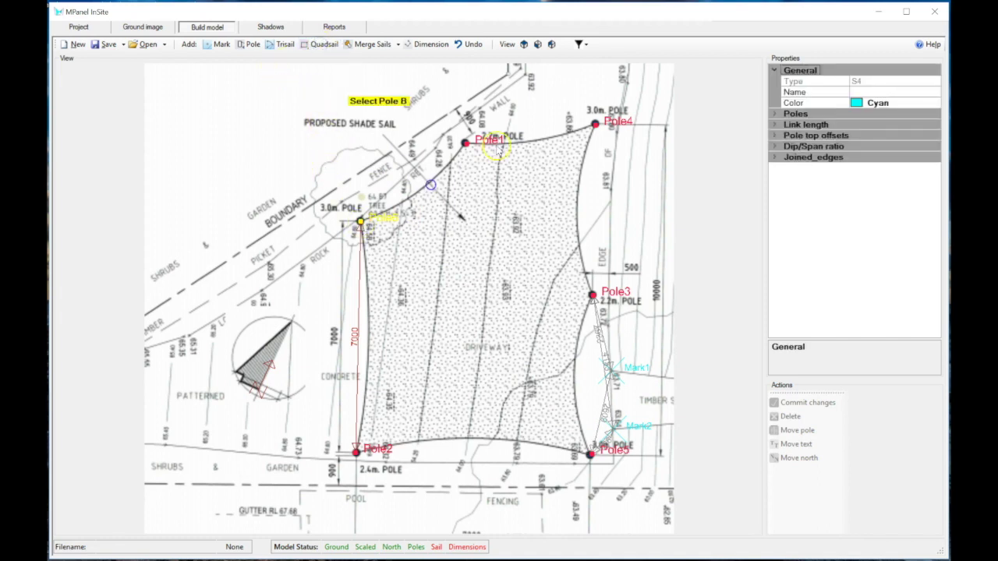
{"action": "left_click", "coordinate": [595, 123]}
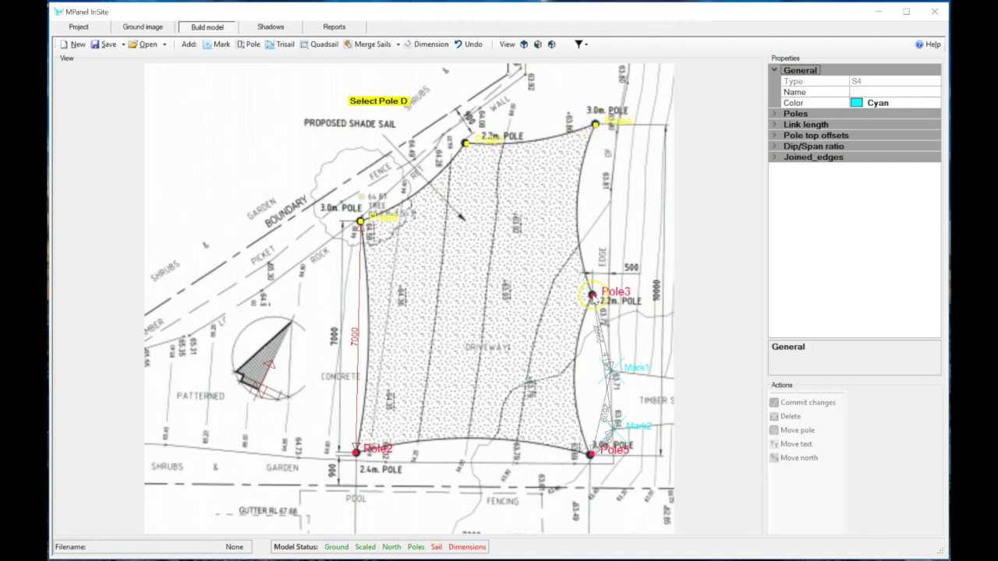
{"action": "left_click", "coordinate": [592, 295]}
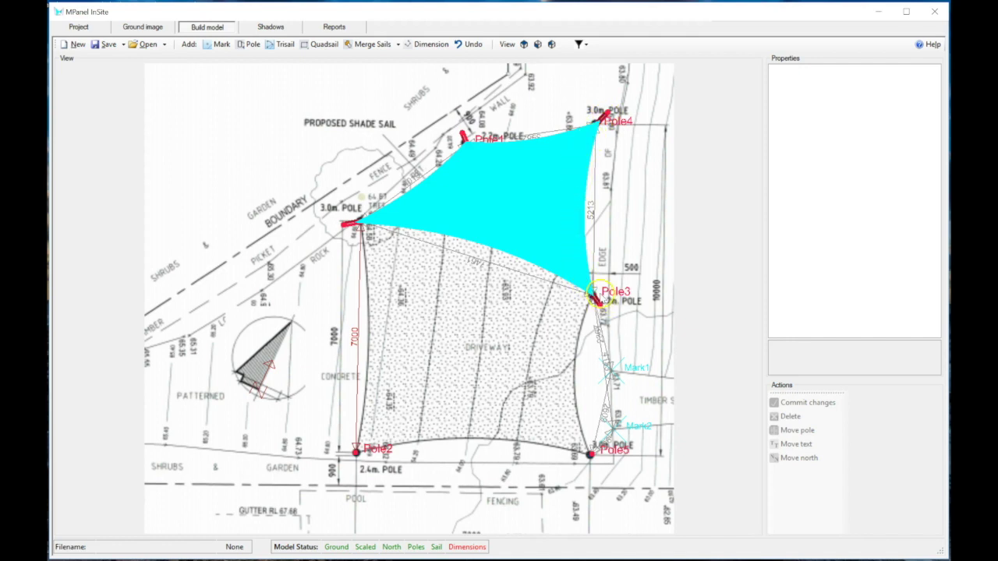
Create a second Quadsail using Pole6, Pole3, Pole5 and Pole2 as corners A to D
{"action": "left_click", "coordinate": [319, 43]}
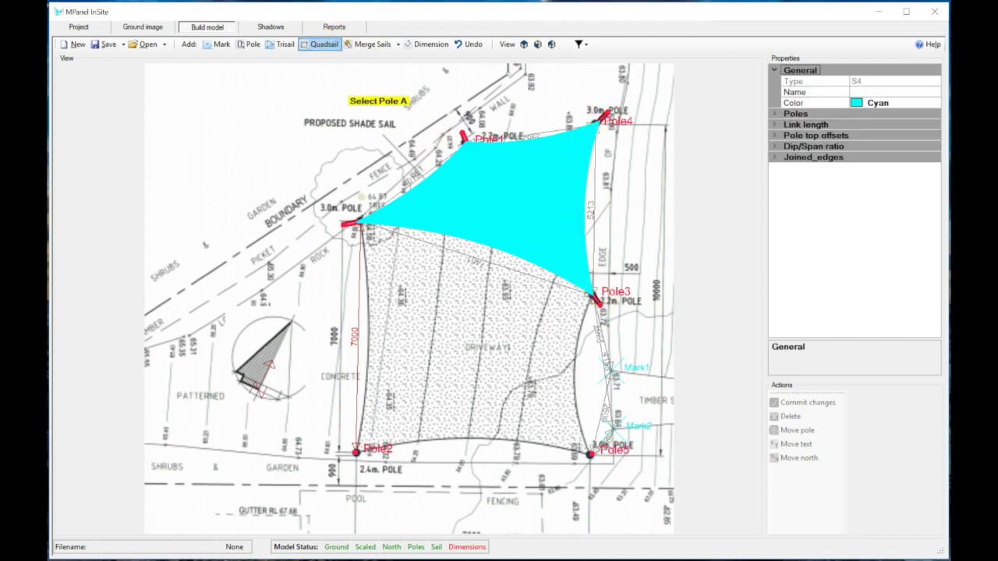
{"action": "left_click", "coordinate": [343, 225]}
{"action": "left_click", "coordinate": [595, 296]}
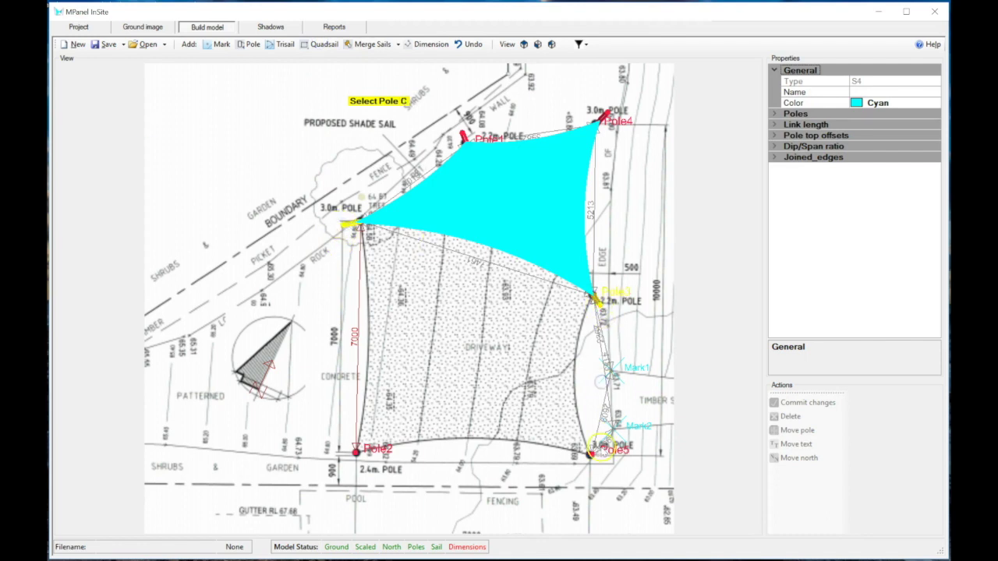
{"action": "left_click", "coordinate": [590, 454]}
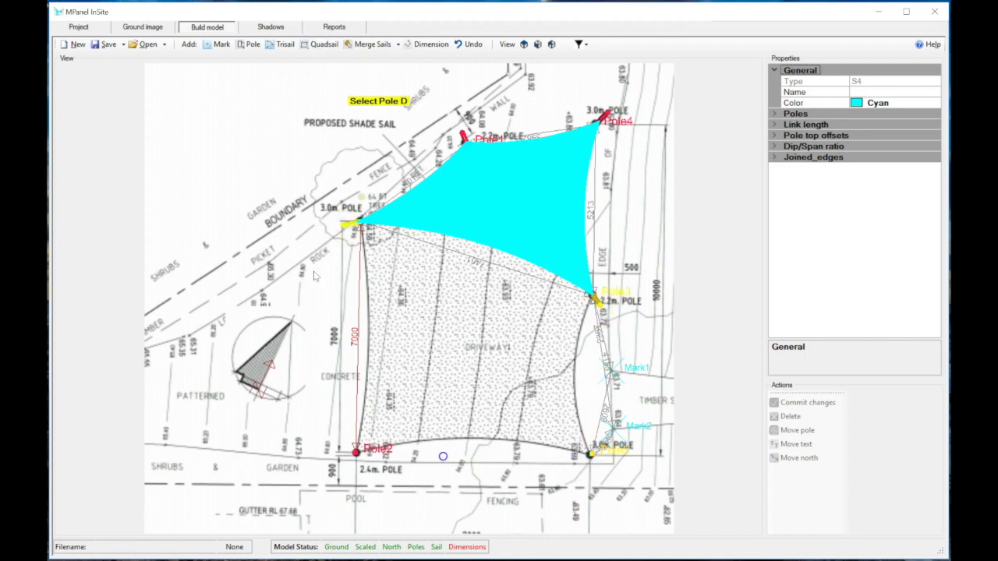
{"action": "left_click", "coordinate": [355, 450]}
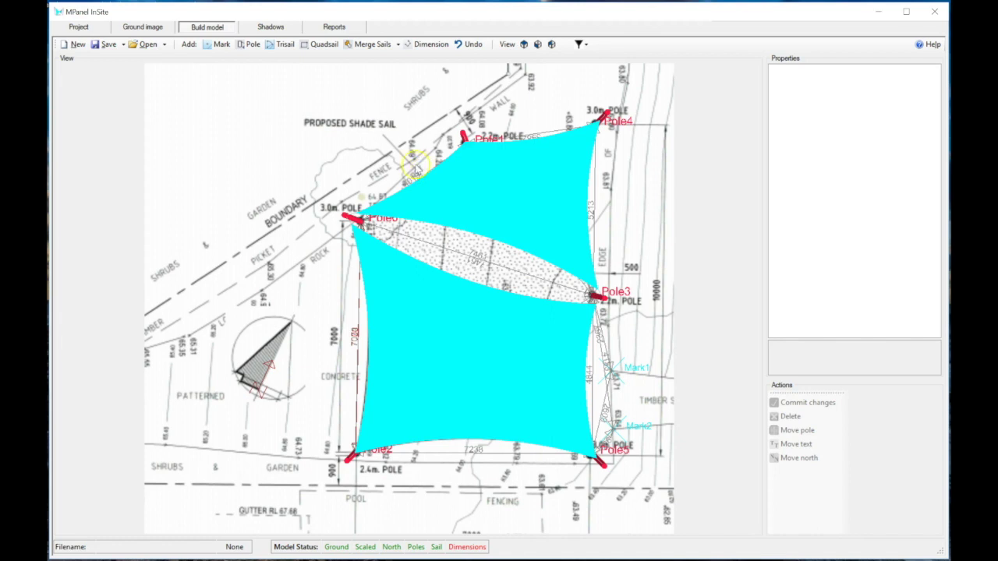
Merge the two adjoining Quadsails into a single sail along their shared Pole6–Pole3 edge
{"action": "left_click", "coordinate": [373, 44]}
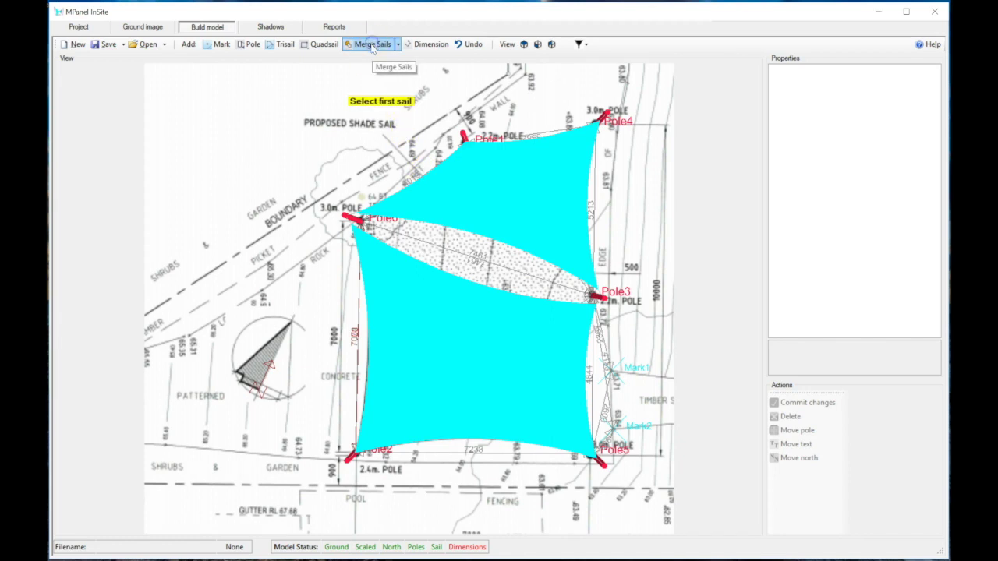
{"action": "left_click", "coordinate": [483, 202]}
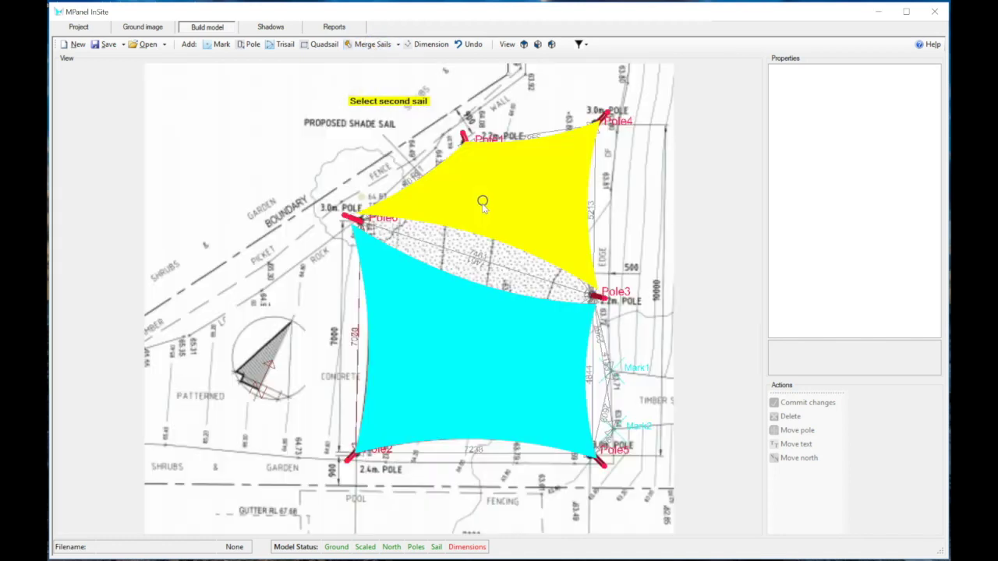
{"action": "left_click", "coordinate": [442, 308]}
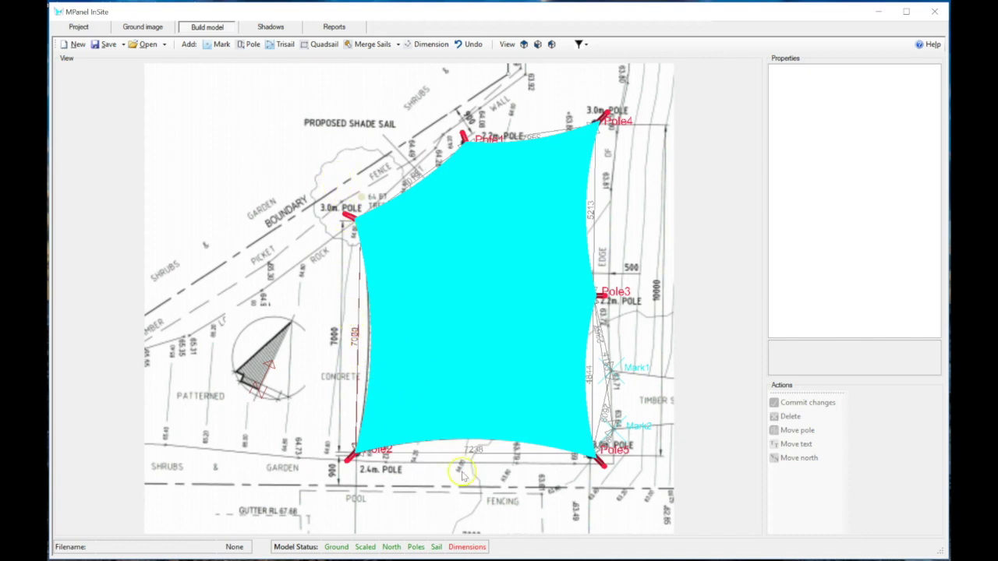
Inspect the merged sail and the leaning poles in 3D and in side elevation
{"action": "left_click", "coordinate": [527, 405]}
{"action": "left_click_drag", "start_coordinate": [504, 216], "coordinate": [502, 200]}
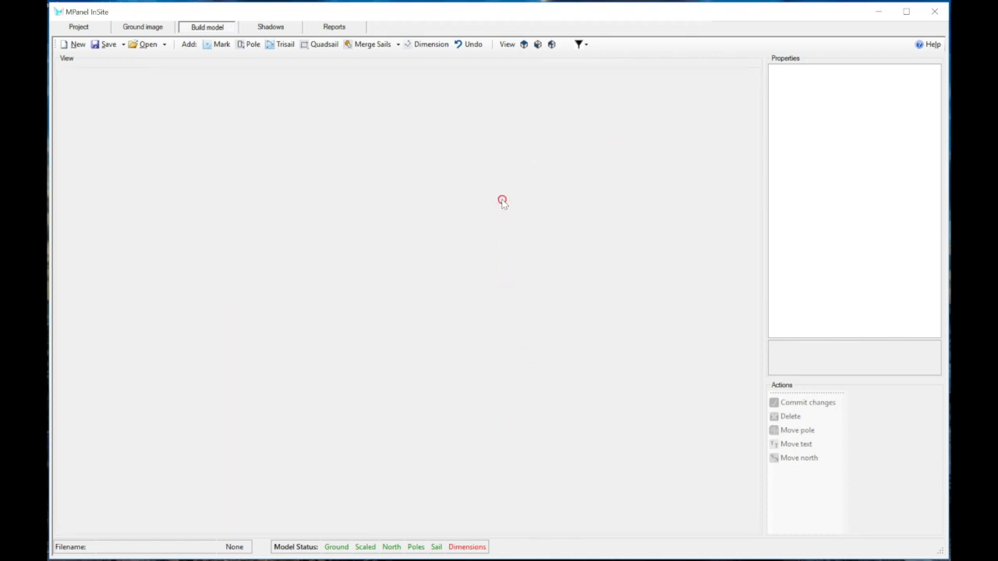
{"action": "left_click_drag", "start_coordinate": [457, 169], "coordinate": [396, 154]}
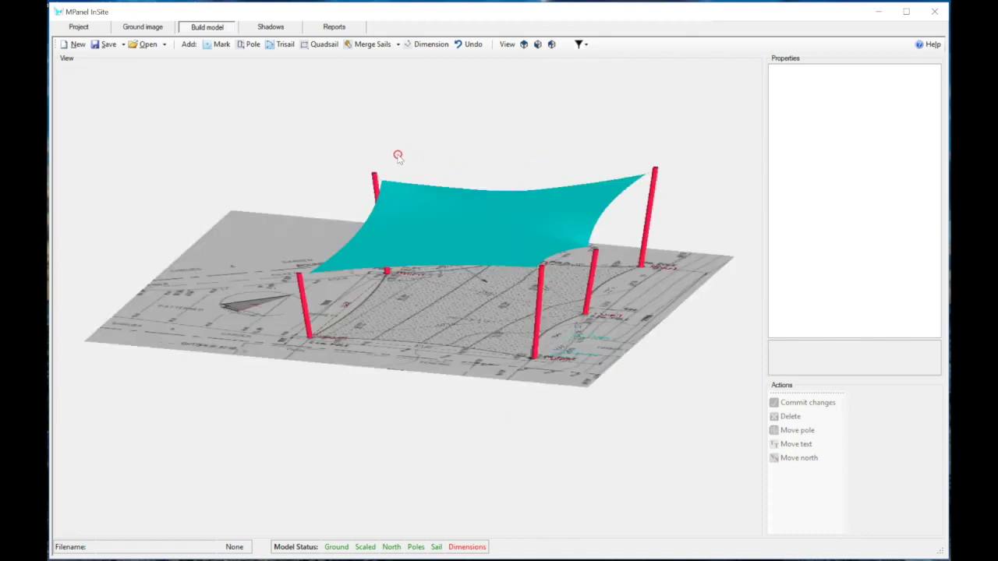
{"action": "left_click", "coordinate": [537, 45]}
{"action": "left_click", "coordinate": [551, 44]}
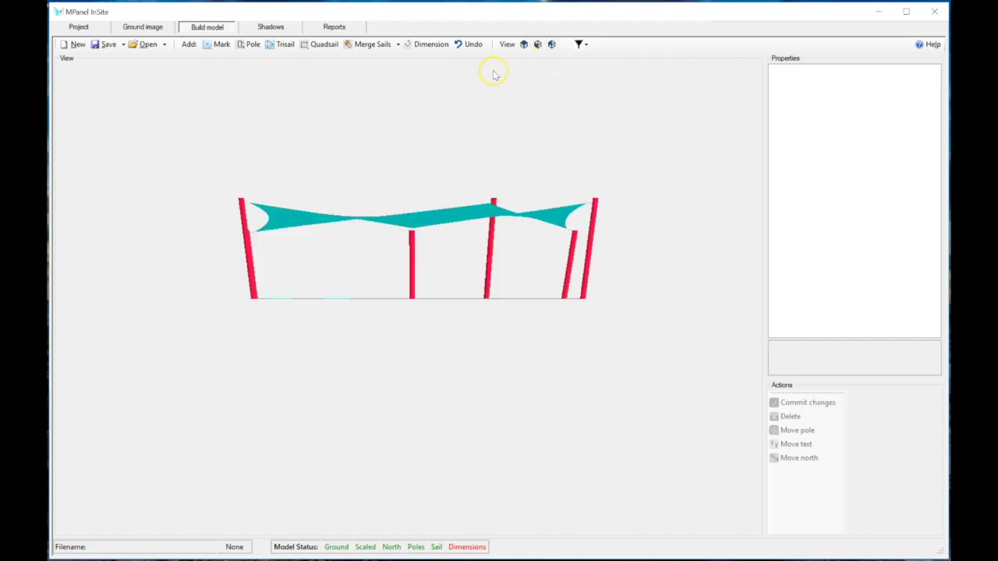
Open the shadow analysis, advance the date to November, and compare the sail's shadow at noon and 1 pm
{"action": "left_click", "coordinate": [265, 27]}
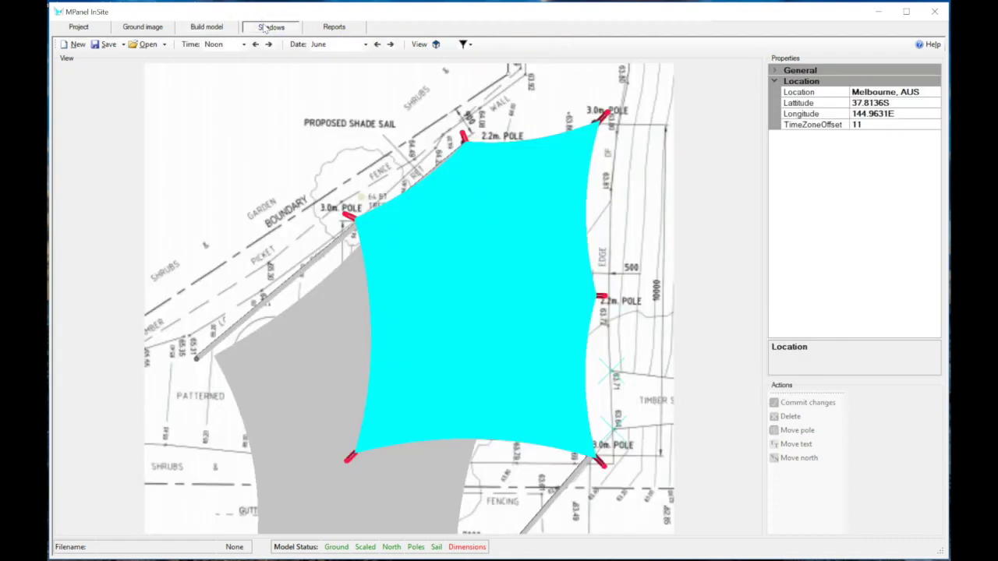
{"action": "left_click", "coordinate": [391, 45]}
{"action": "left_click", "coordinate": [391, 44]}
{"action": "left_click", "coordinate": [391, 45]}
{"action": "left_click", "coordinate": [390, 44]}
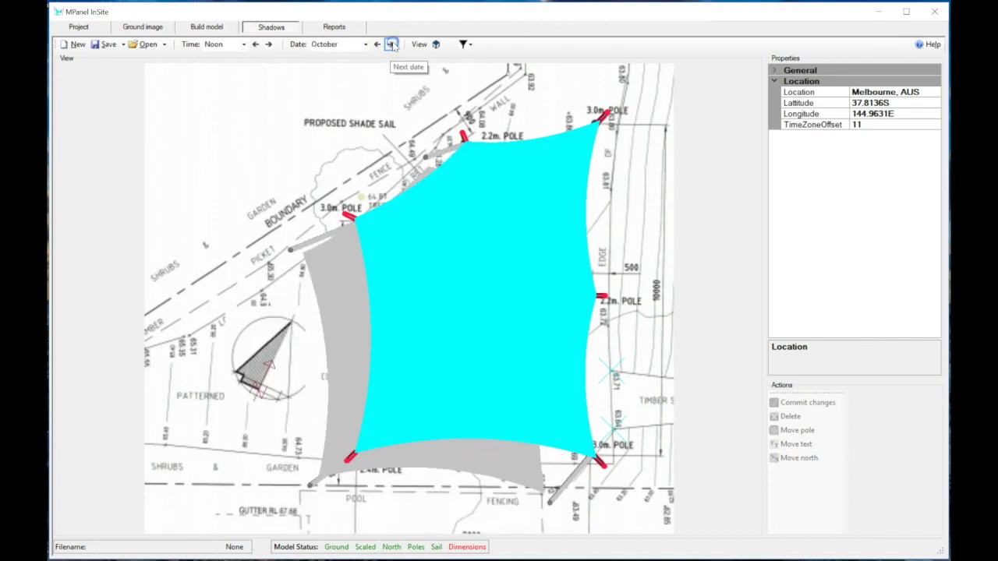
{"action": "left_click", "coordinate": [390, 44]}
{"action": "left_click", "coordinate": [268, 45]}
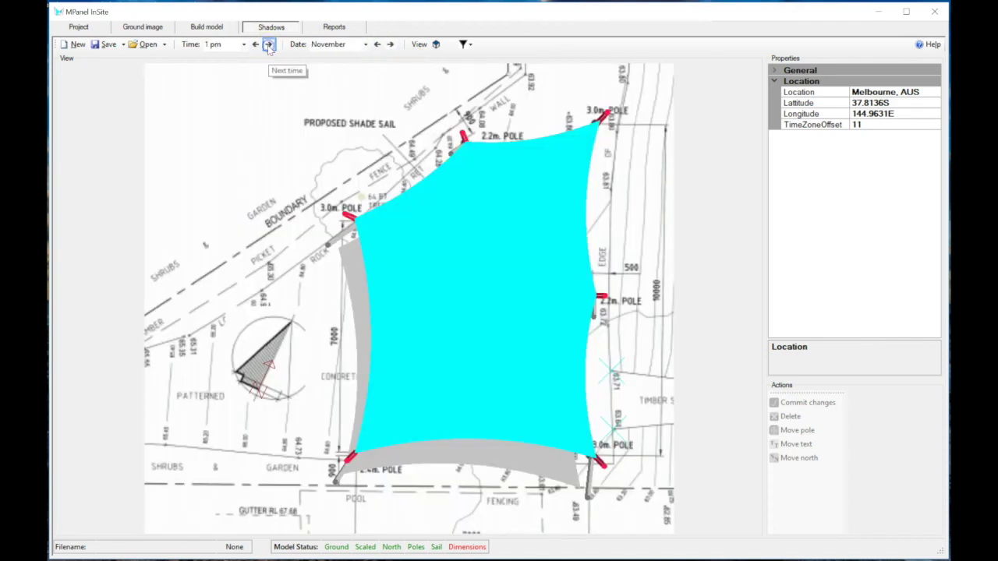
{"action": "left_click", "coordinate": [268, 45]}
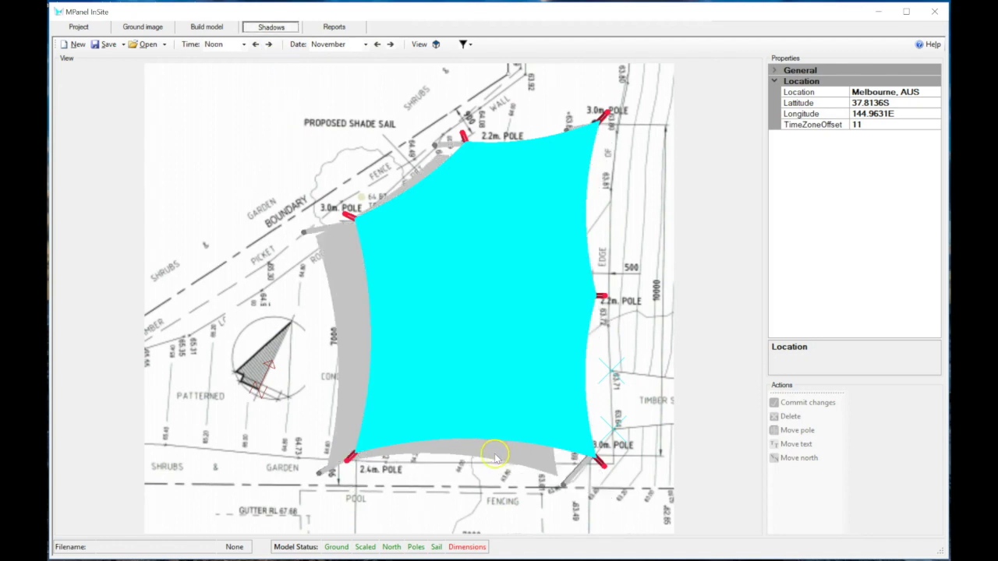
Examine the November shadow in 3D as the time advances from noon to 2 pm and returns to noon
{"action": "left_click_drag", "start_coordinate": [495, 454], "coordinate": [483, 419]}
{"action": "left_click_drag", "start_coordinate": [479, 205], "coordinate": [487, 194]}
{"action": "left_click_drag", "start_coordinate": [528, 300], "coordinate": [564, 242]}
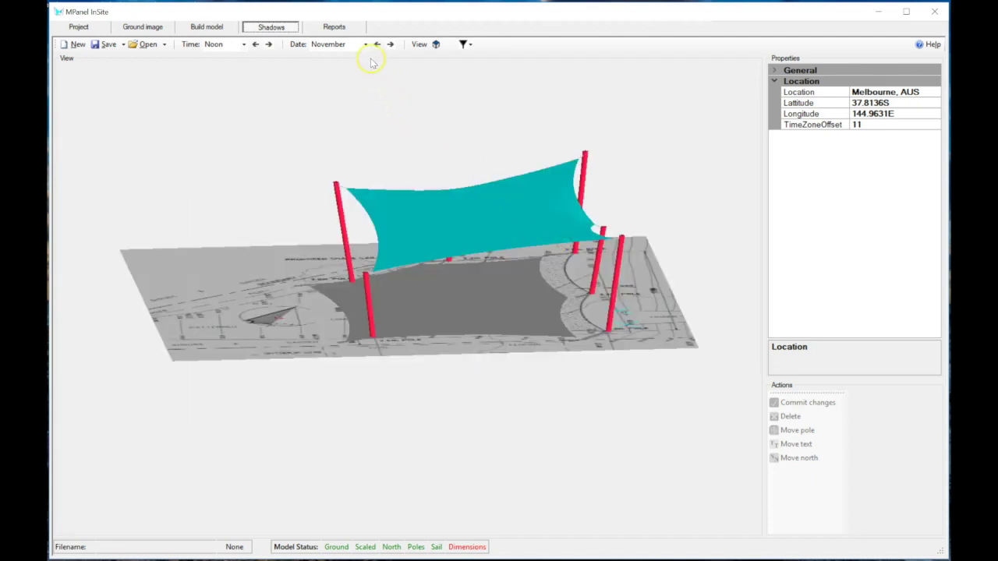
{"action": "left_click", "coordinate": [269, 45]}
{"action": "left_click", "coordinate": [269, 44]}
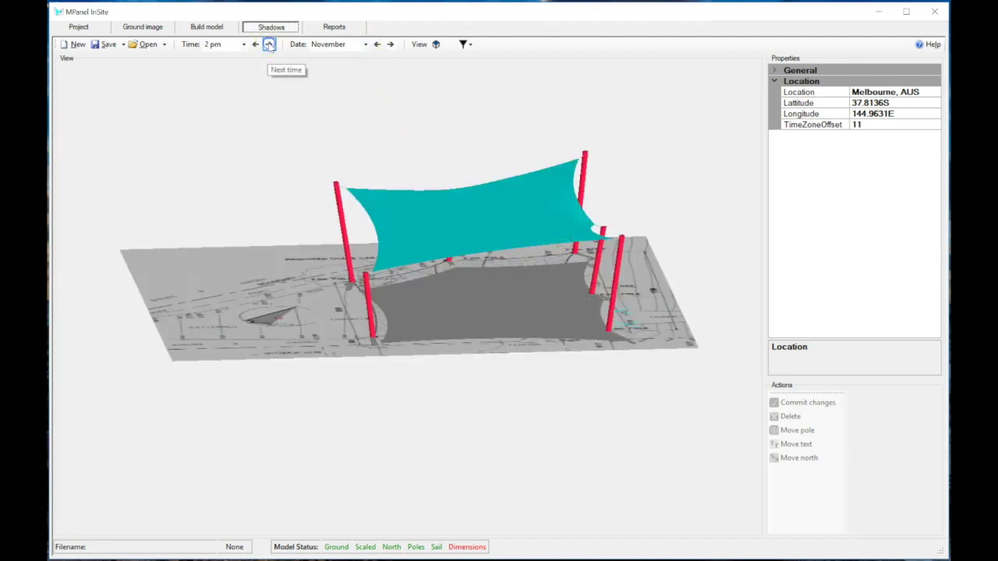
{"action": "left_click", "coordinate": [255, 45]}
{"action": "left_click", "coordinate": [255, 45]}
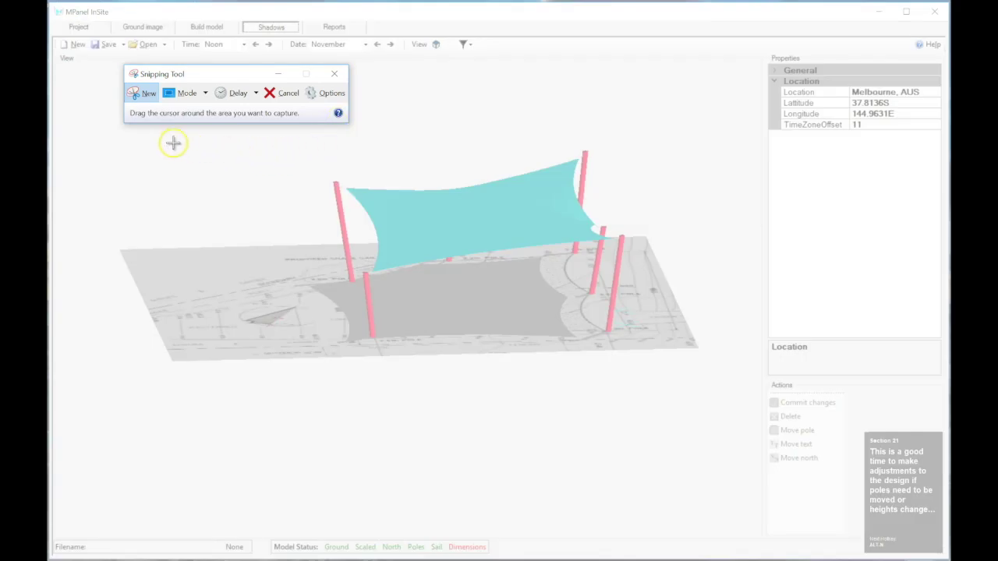
Capture the 3D view of the sail and its shadow with Snipping Tool and return to MPanel InSite
{"action": "left_click_drag", "start_coordinate": [151, 138], "coordinate": [686, 411]}
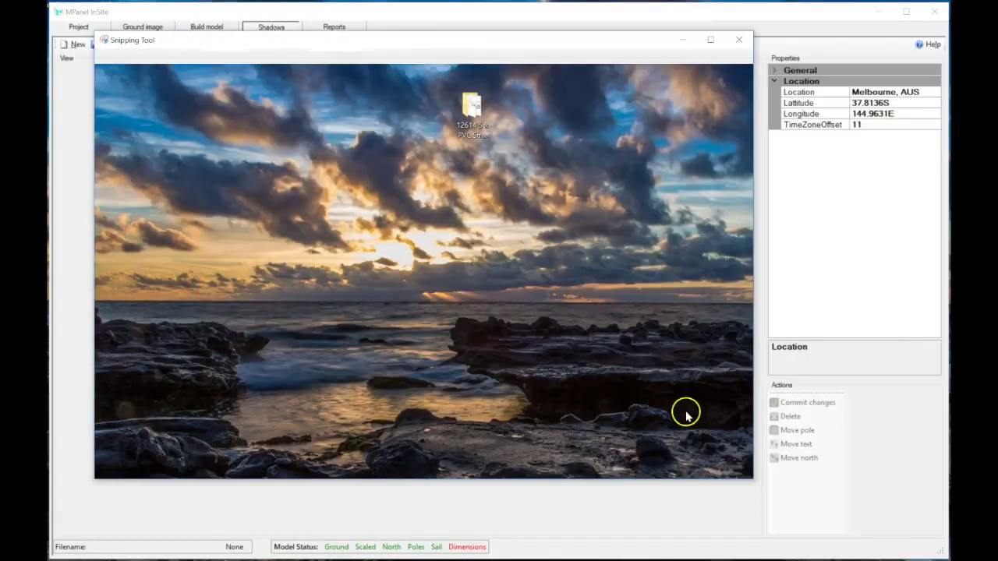
{"action": "left_click_drag", "start_coordinate": [576, 31], "coordinate": [415, 560]}
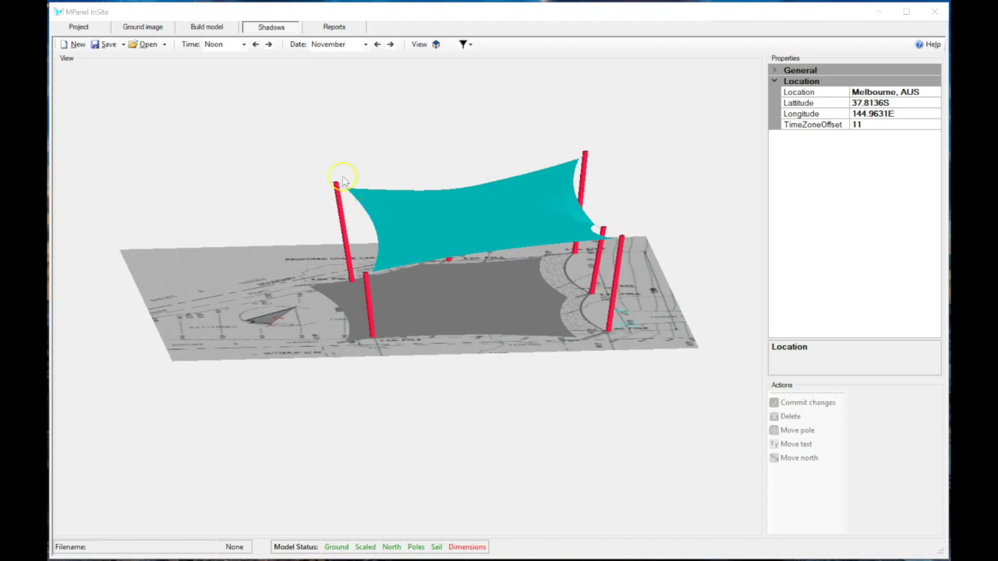
Open the Visualization report and review the options for making a PDF of this page or all pages
{"action": "left_click", "coordinate": [333, 29]}
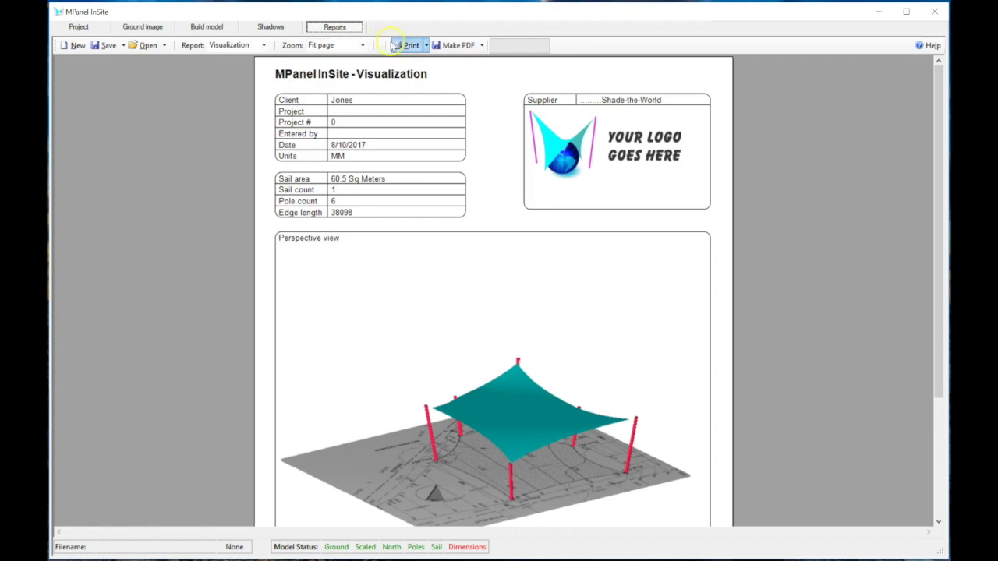
{"action": "left_click", "coordinate": [482, 46]}
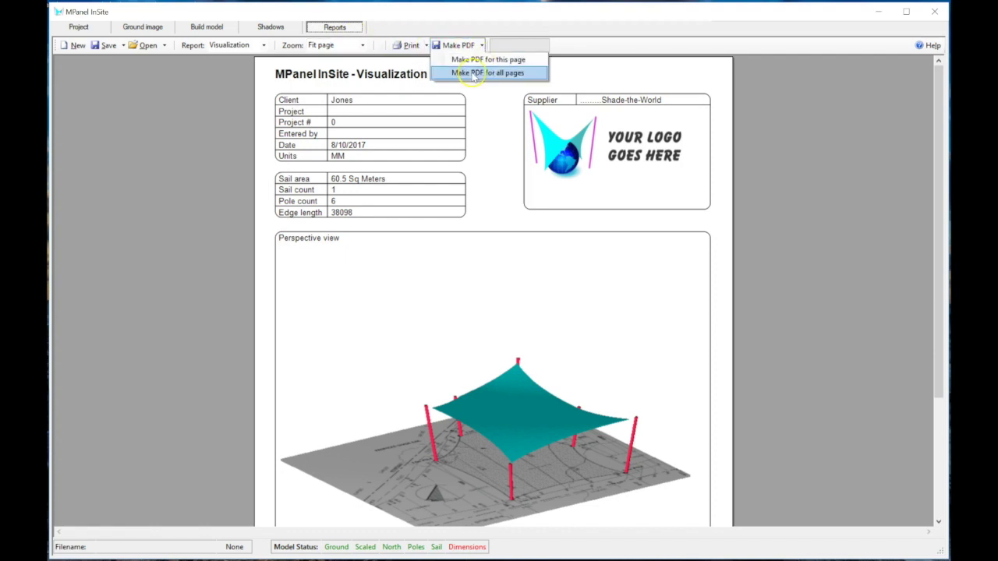
{"action": "left_click", "coordinate": [662, 74]}
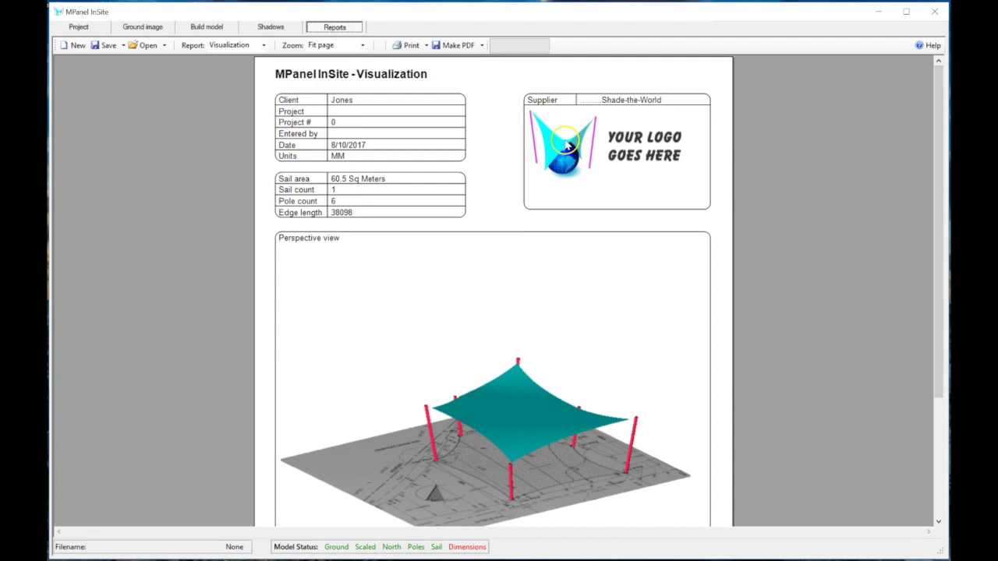
Switch from the Visualization report to the Shadows report to view the shadow analysis
{"action": "scroll", "coordinate": [507, 223], "scroll_direction": "down", "scroll_amount": 2}
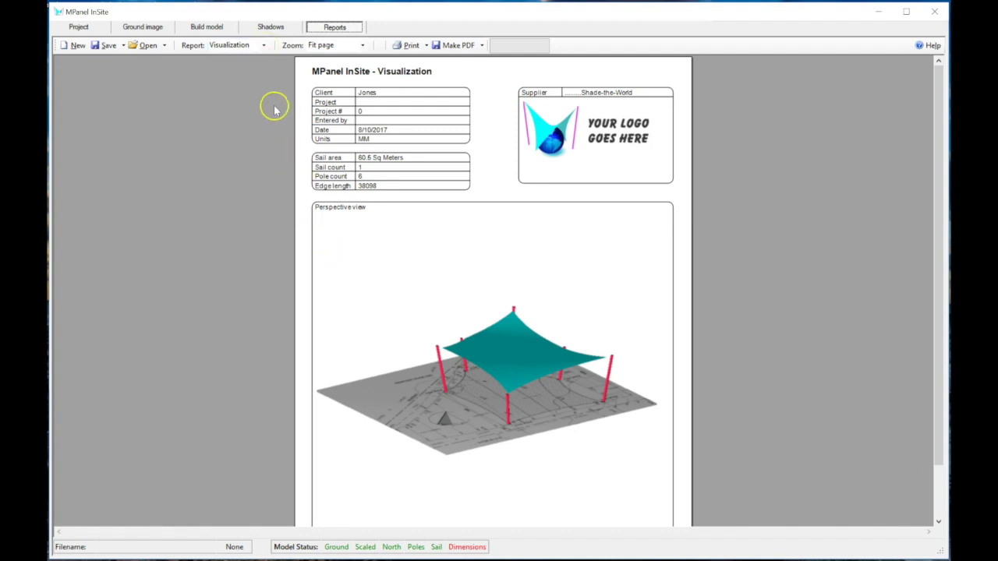
{"action": "left_click", "coordinate": [265, 45]}
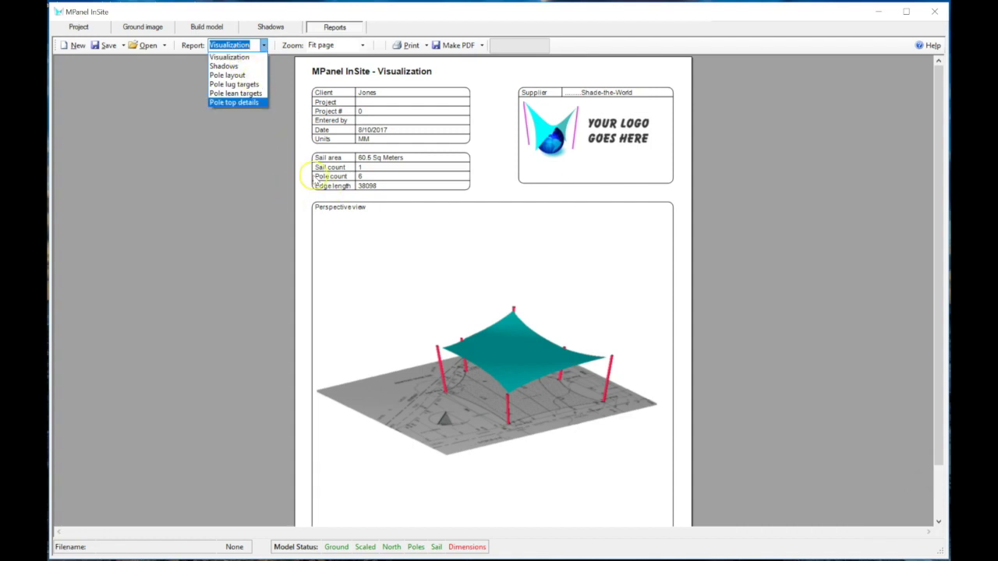
{"action": "left_click", "coordinate": [234, 67]}
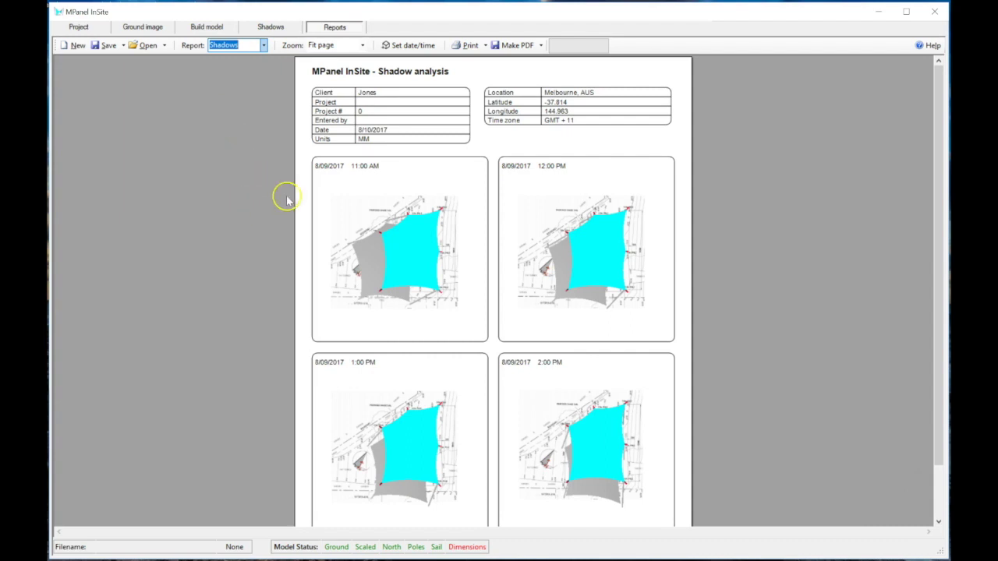
Review and apply the dates and times of the four shadows in the Shadows report, and open the Pole layout report
{"action": "left_click", "coordinate": [413, 45]}
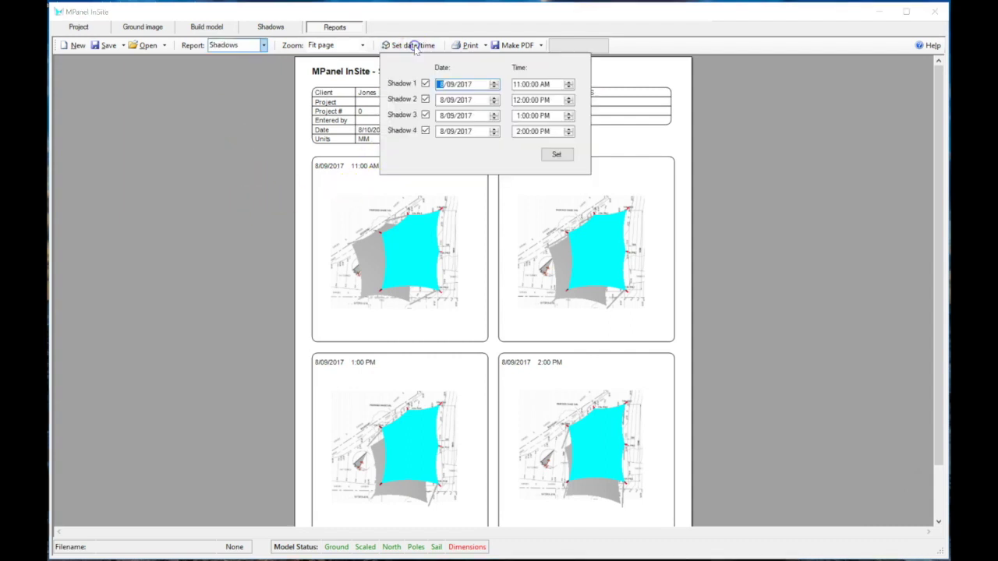
{"action": "left_click", "coordinate": [557, 154]}
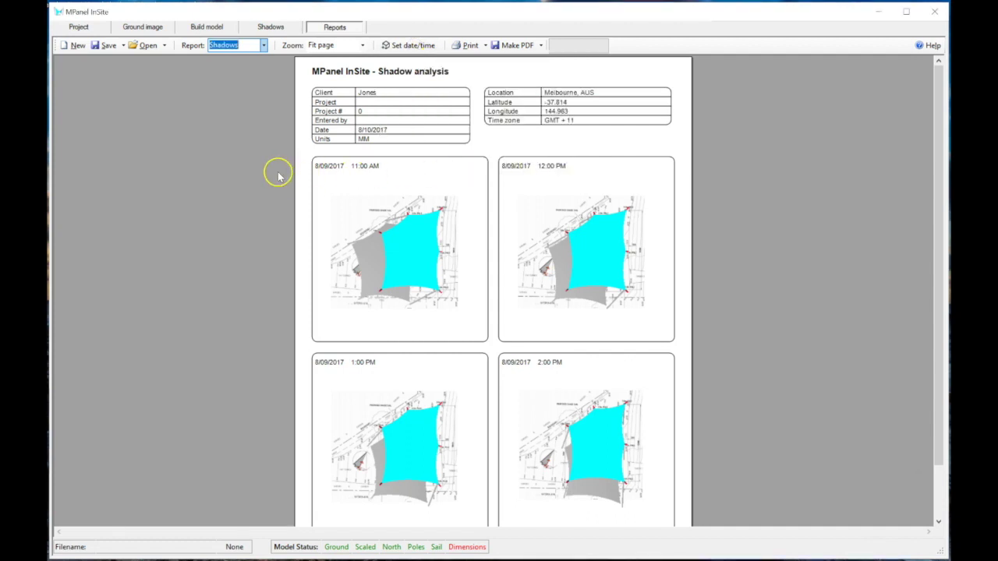
{"action": "left_click", "coordinate": [265, 45]}
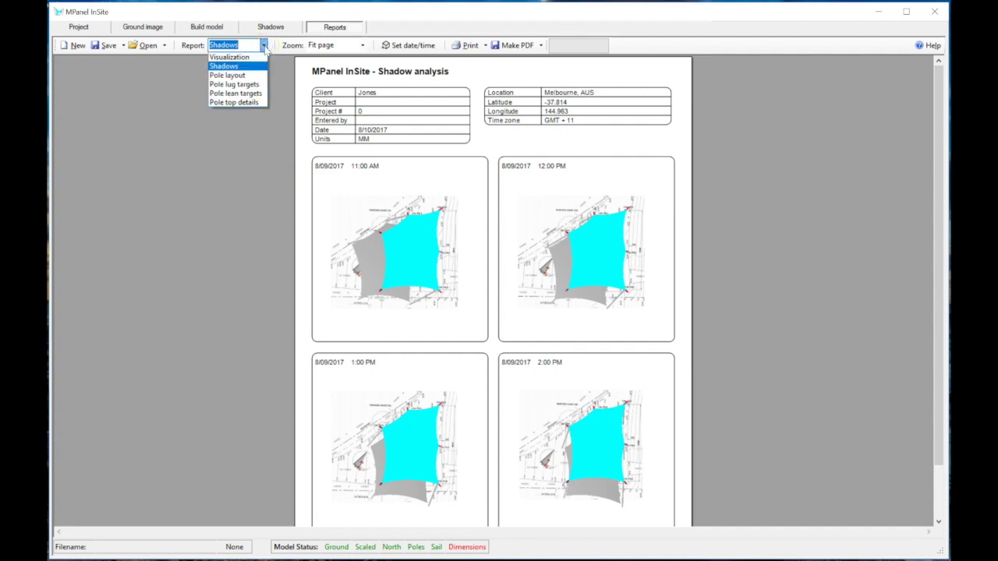
{"action": "left_click", "coordinate": [252, 75]}
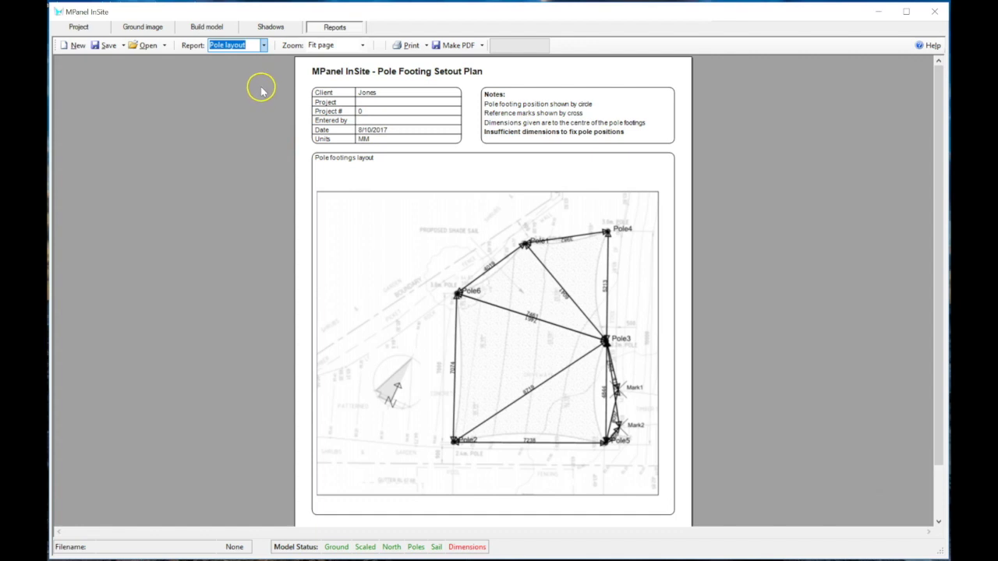
View the Pole lean targets report and switch to the Pole top details report to check the lug offsets and angles
{"action": "left_click", "coordinate": [264, 45]}
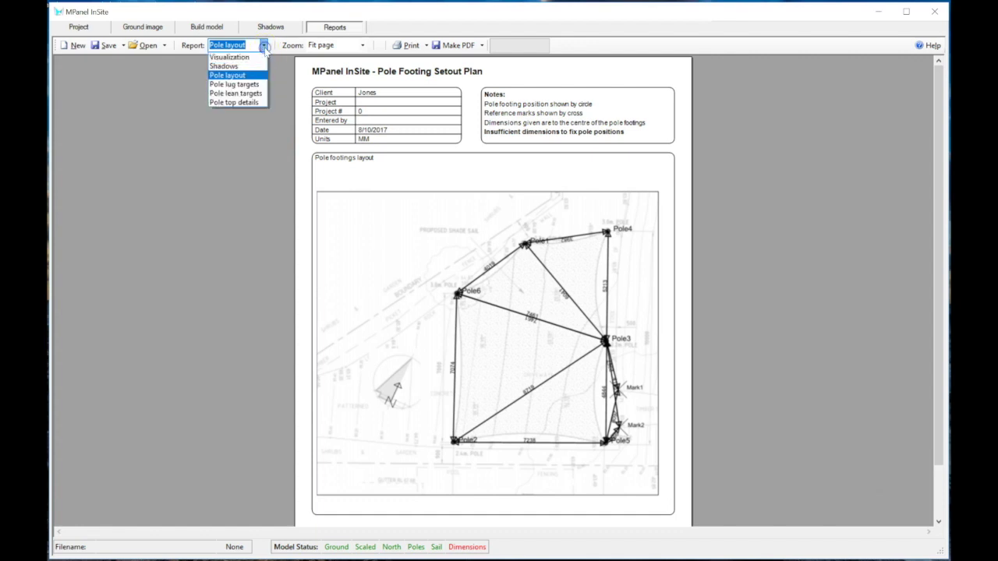
{"action": "left_click", "coordinate": [258, 94]}
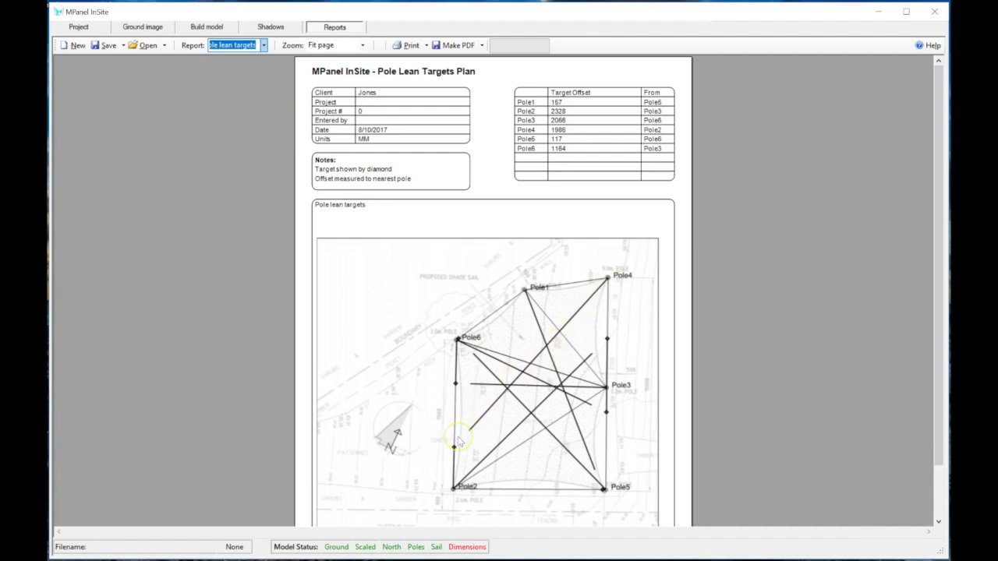
{"action": "left_click", "coordinate": [265, 45]}
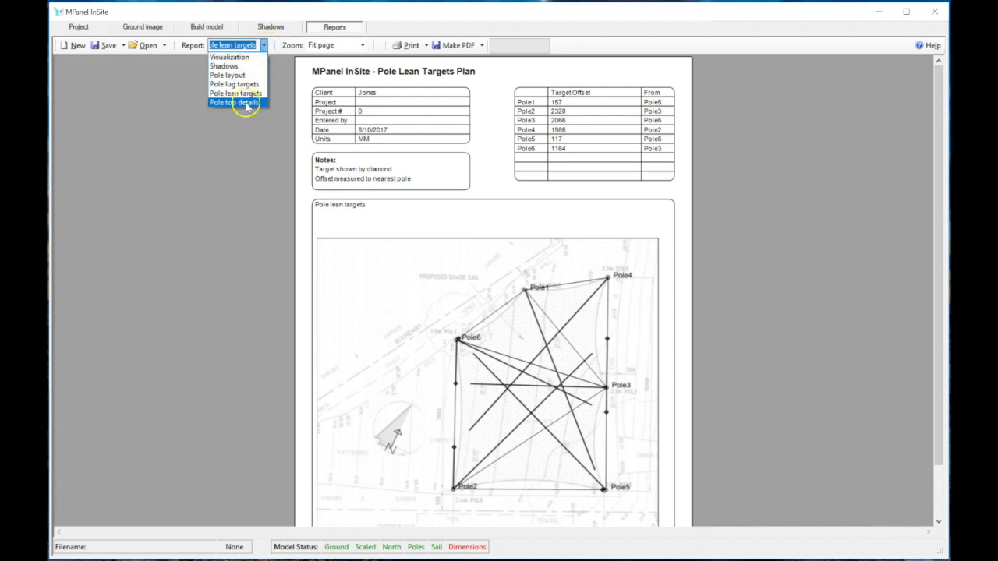
{"action": "left_click", "coordinate": [245, 100]}
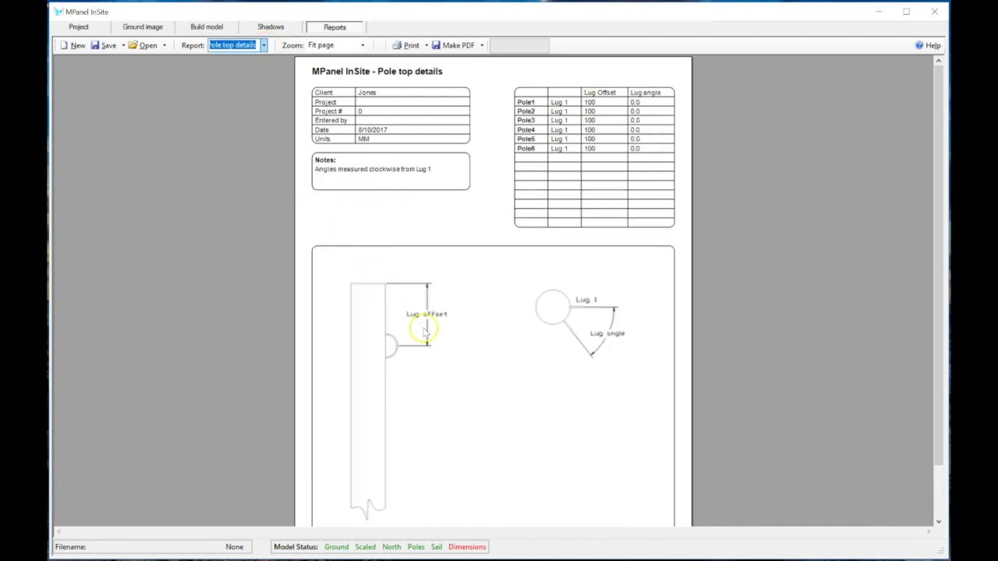